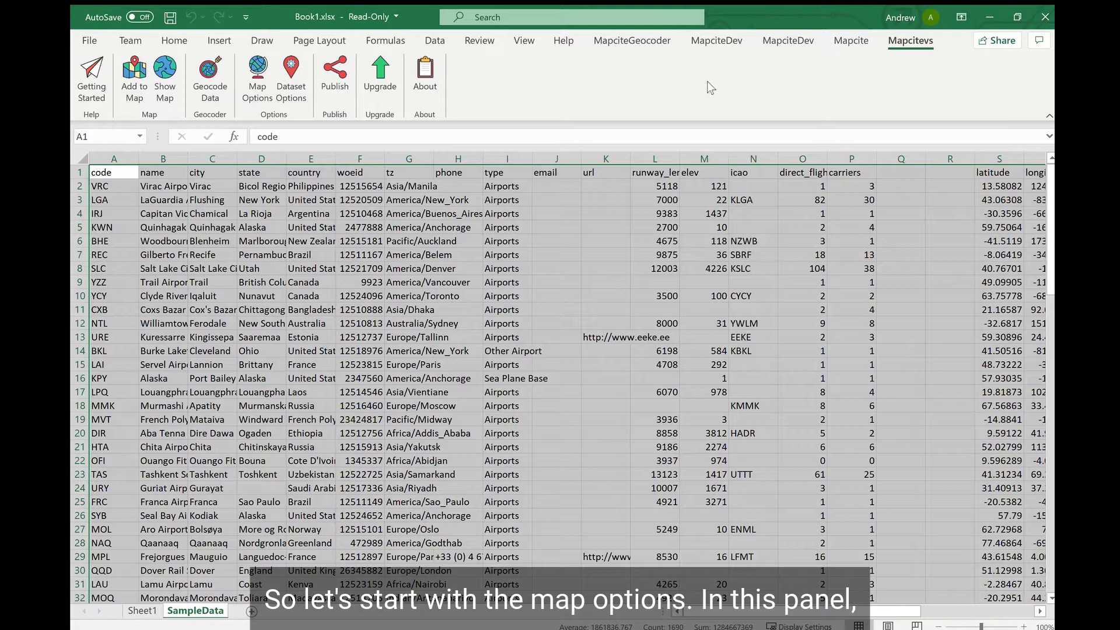
# Step: Centre the starting map view on the UK (lat 52.255, long -0.941) at zoom 3 and save
pyautogui.click(258, 75)
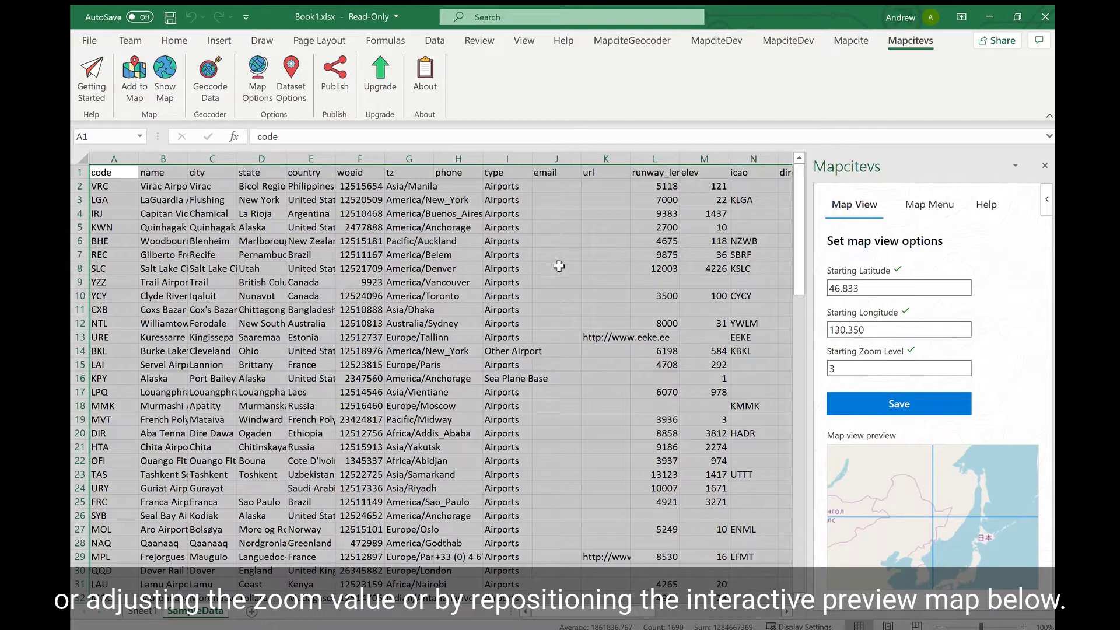
pyautogui.moveTo(975, 541)
pyautogui.mouseDown()
pyautogui.moveTo(945, 505)
pyautogui.moveTo(933, 527)
pyautogui.moveTo(985, 545)
pyautogui.moveTo(923, 543)
pyautogui.moveTo(939, 502)
pyautogui.moveTo(1023, 568)
pyautogui.moveTo(1001, 530)
pyautogui.moveTo(968, 542)
pyautogui.mouseUp()
pyautogui.scroll(1, 923, 542)
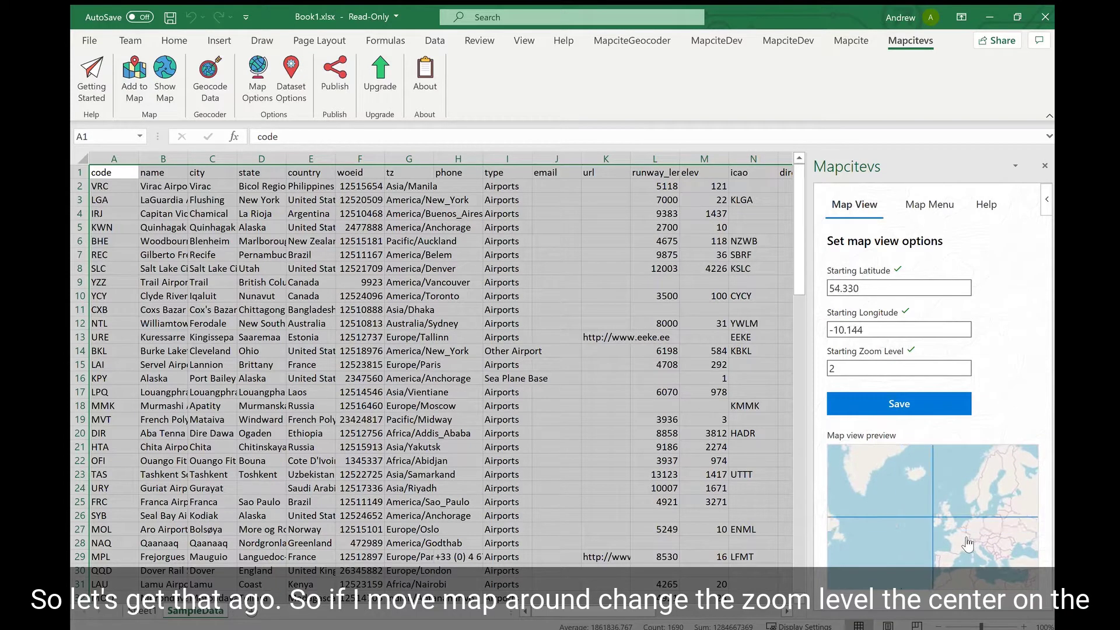
pyautogui.scroll(1, 968, 543)
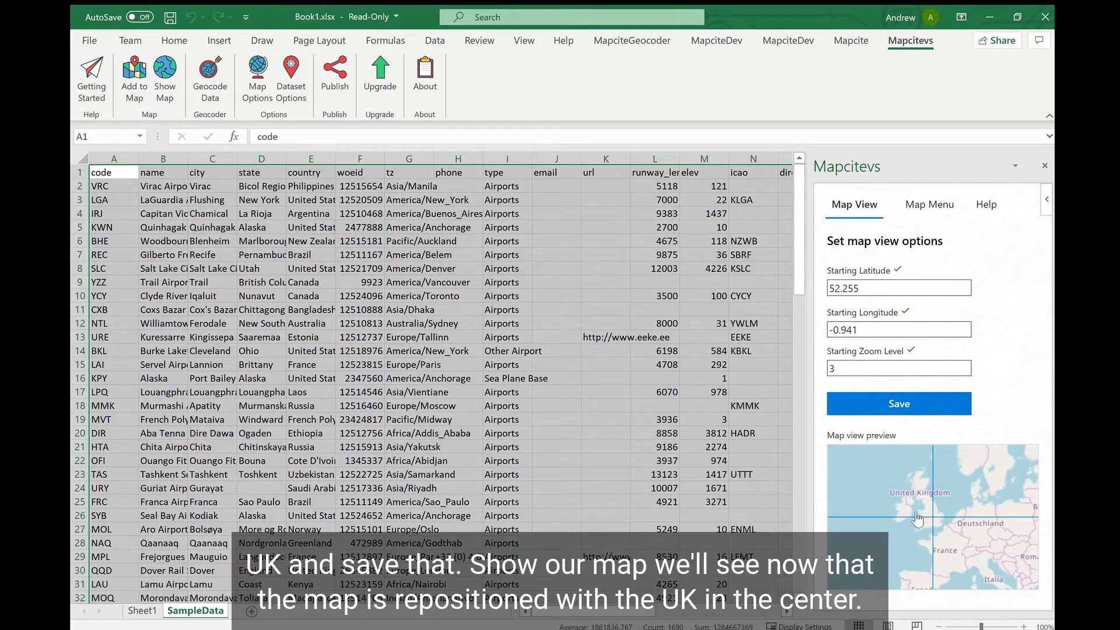
pyautogui.click(913, 404)
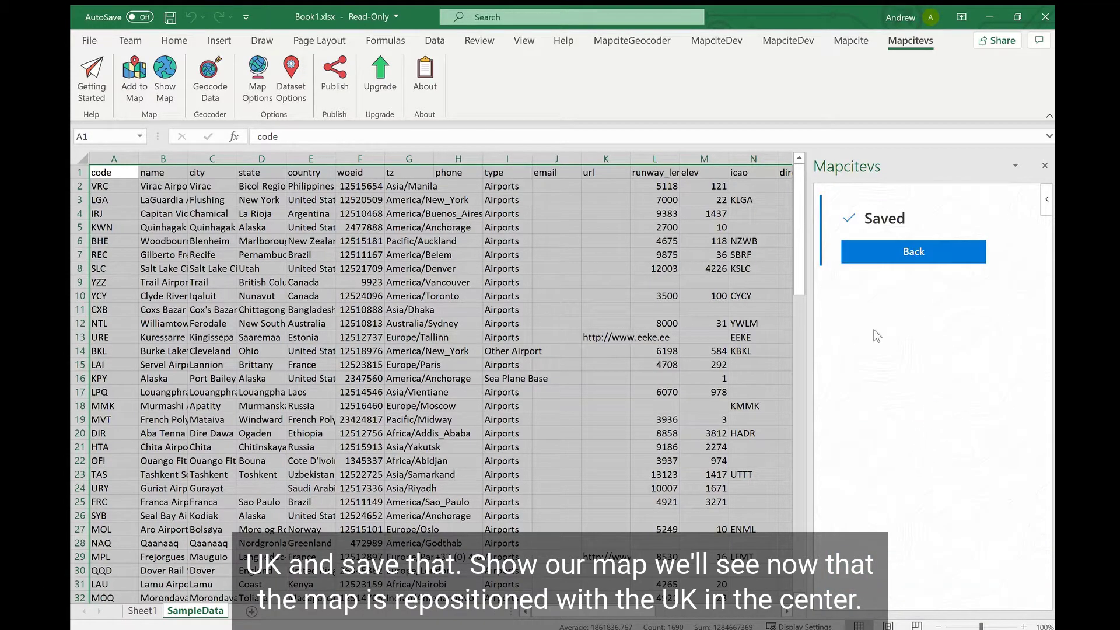
# Step: Check the map now opens over the UK and Europe, then return to Map Options
pyautogui.click(154, 75)
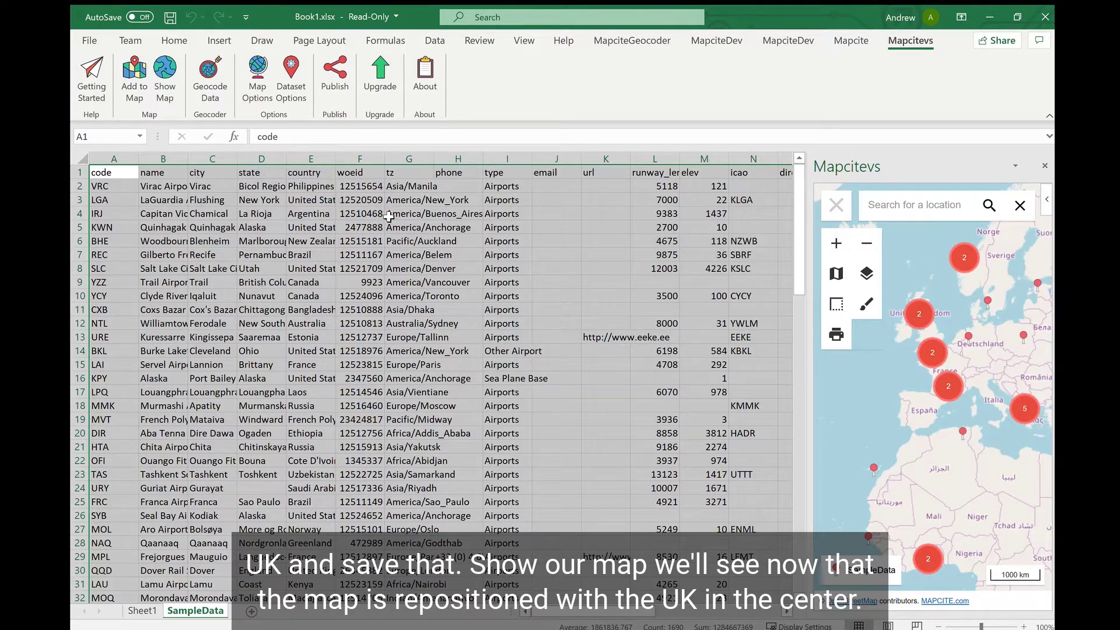
pyautogui.click(260, 87)
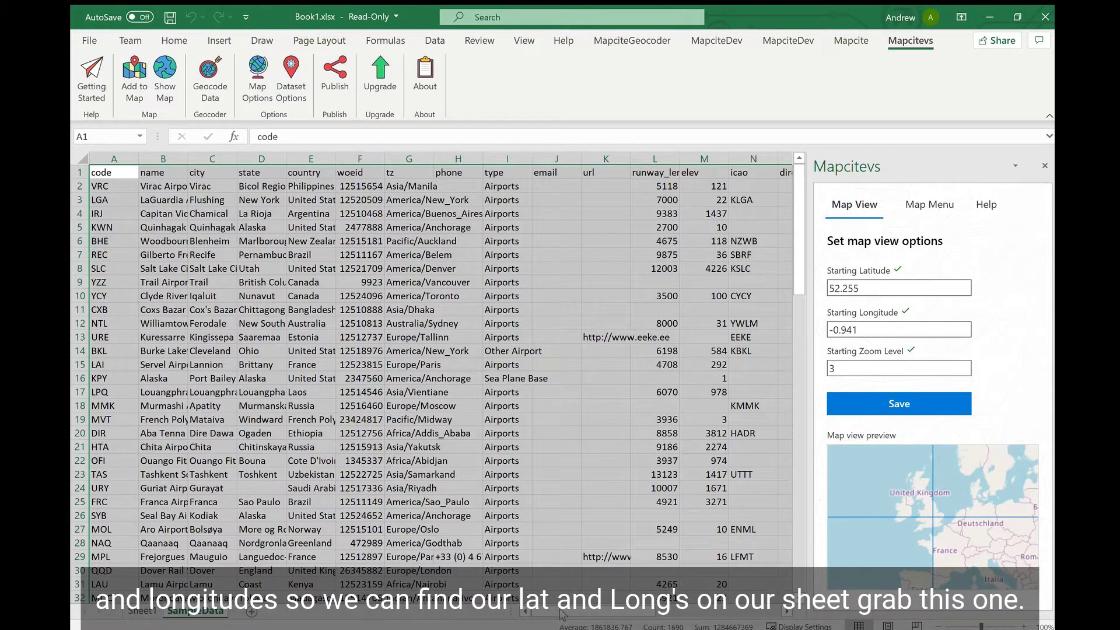
# Step: Copy S2 (13.581) and T2 (124.231) into Starting Latitude and Longitude, then save
pyautogui.moveTo(576, 612); pyautogui.dragTo(656, 609)
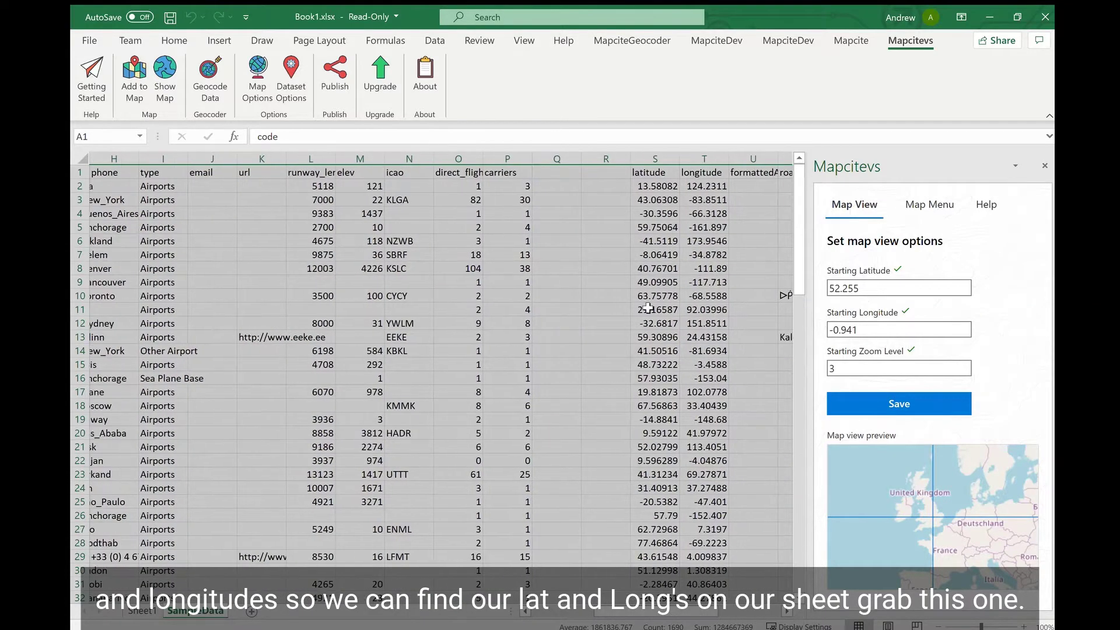
pyautogui.click(655, 187)
pyautogui.hotkey('ctrl', 'c')
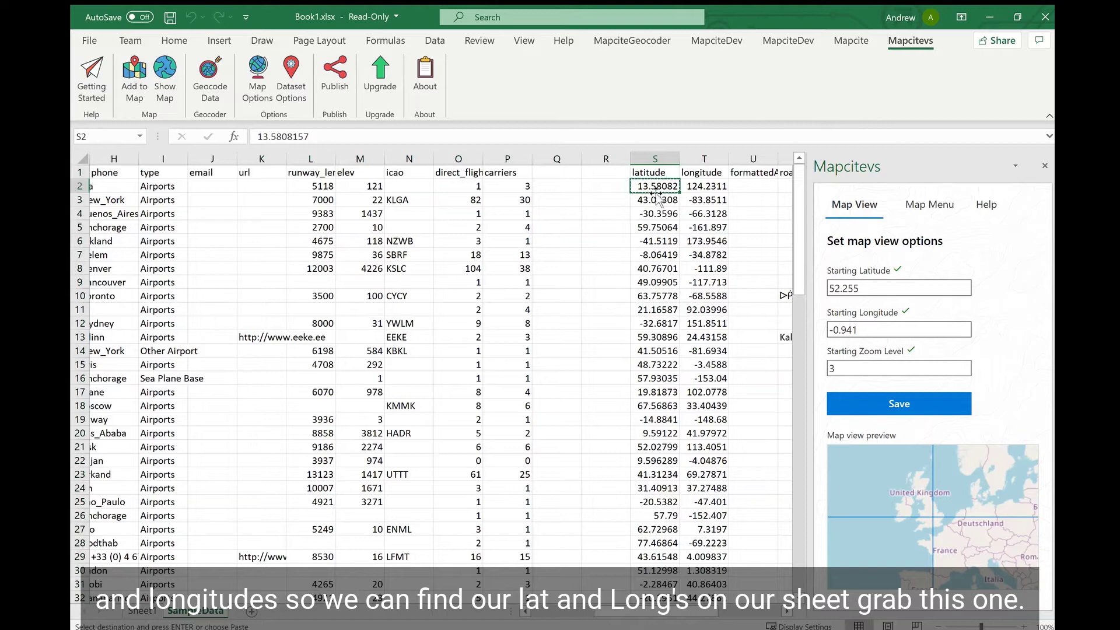
pyautogui.click(877, 288)
pyautogui.hotkey('ctrl', 'v')
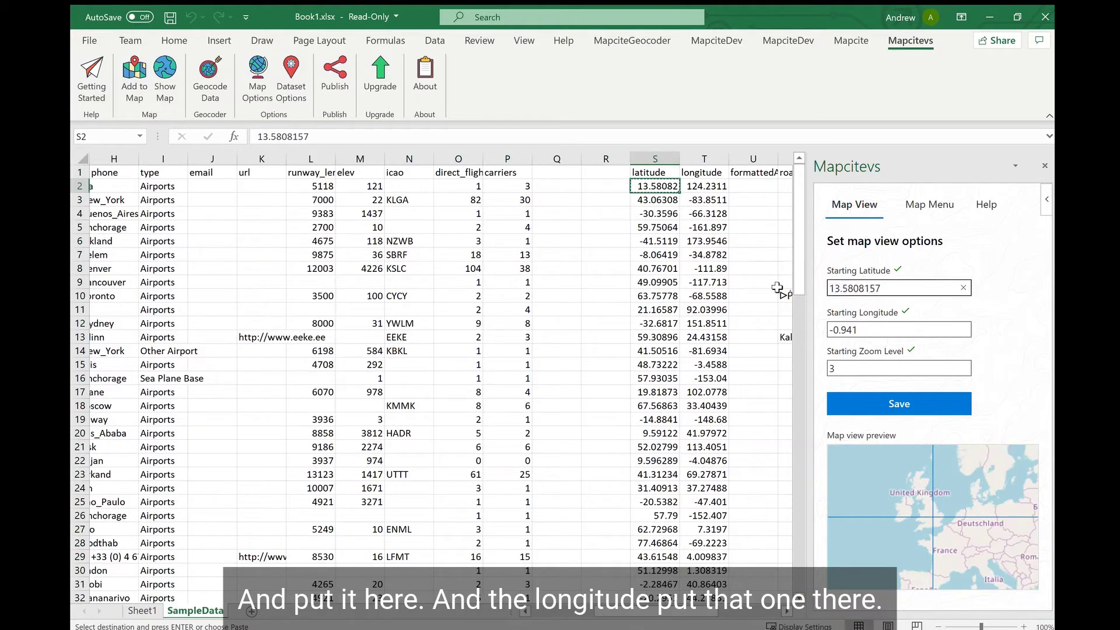
pyautogui.press('Tab')
pyautogui.click(721, 186)
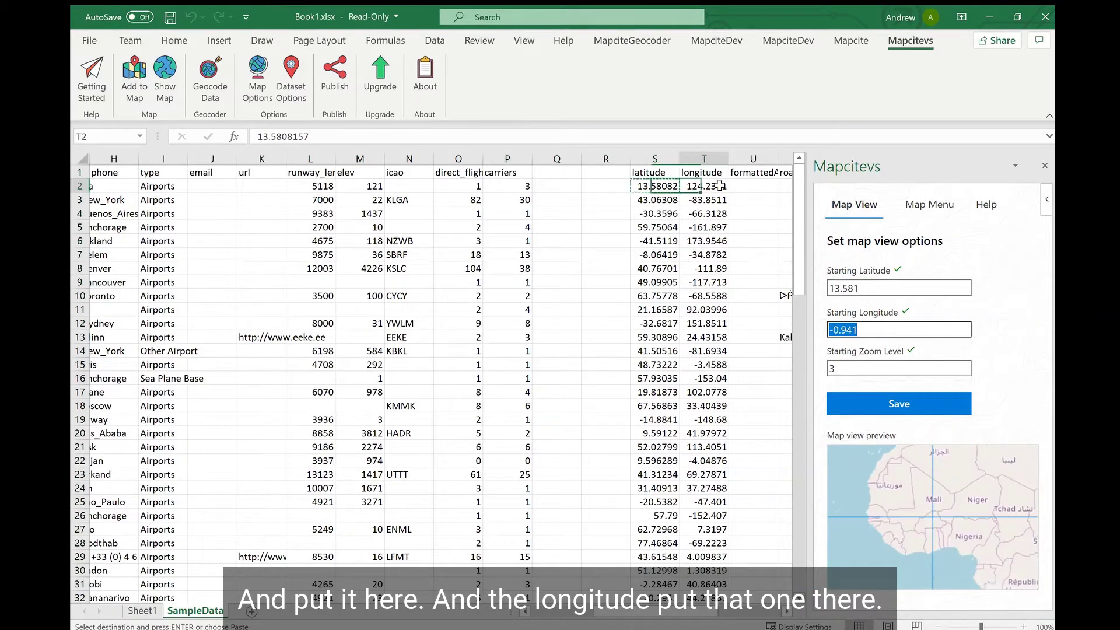
pyautogui.hotkey('ctrl', 'c')
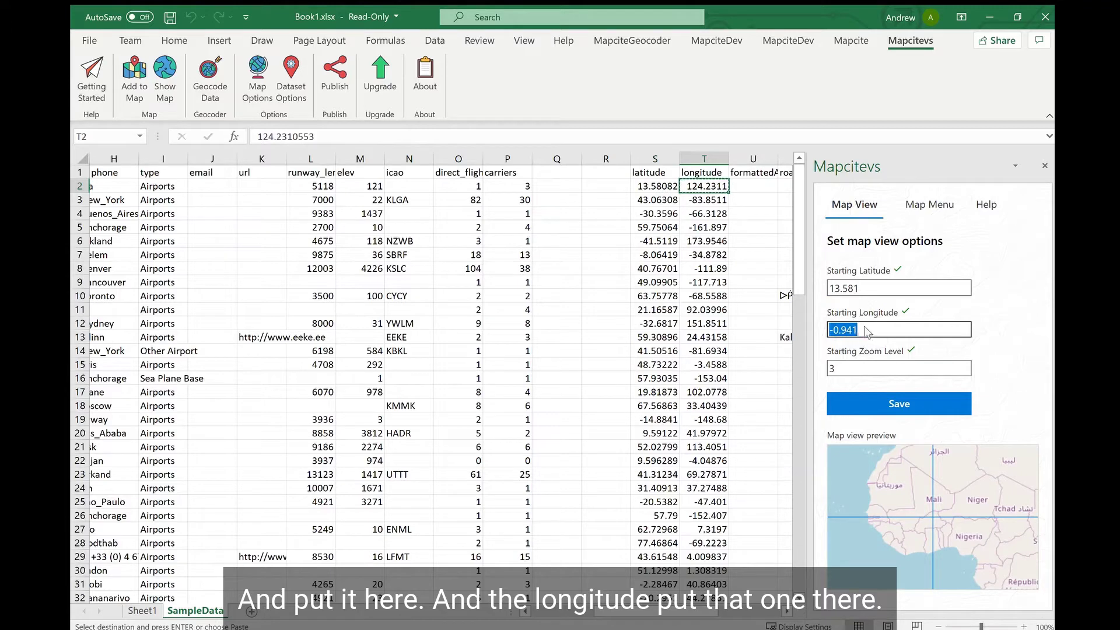
pyautogui.hotkey('ctrl', 'v')
pyautogui.press('Tab')
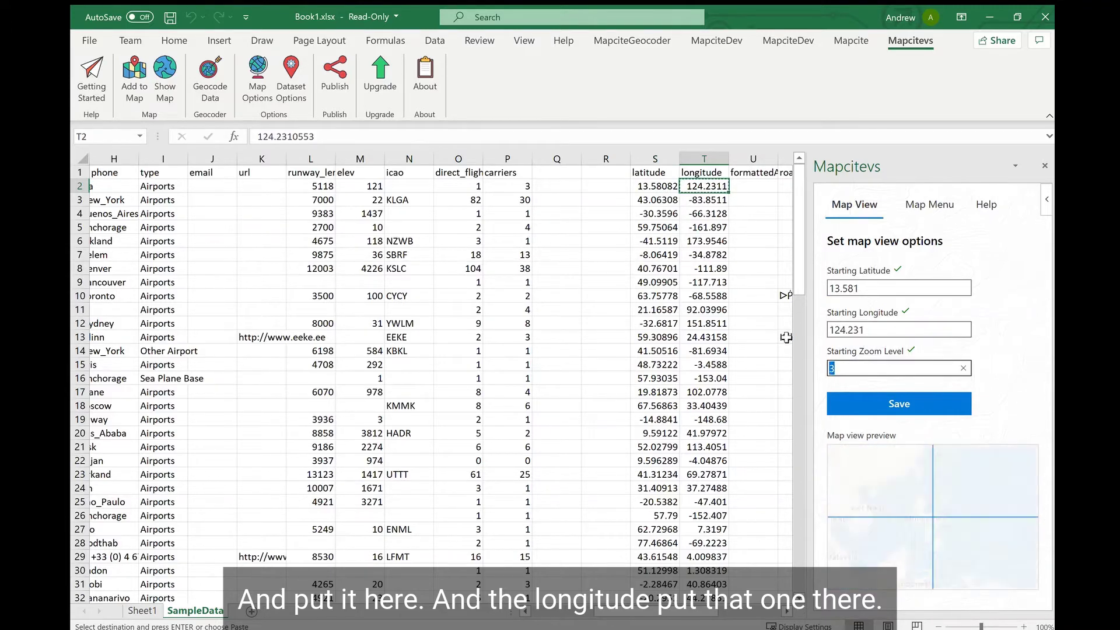
pyautogui.click(884, 402)
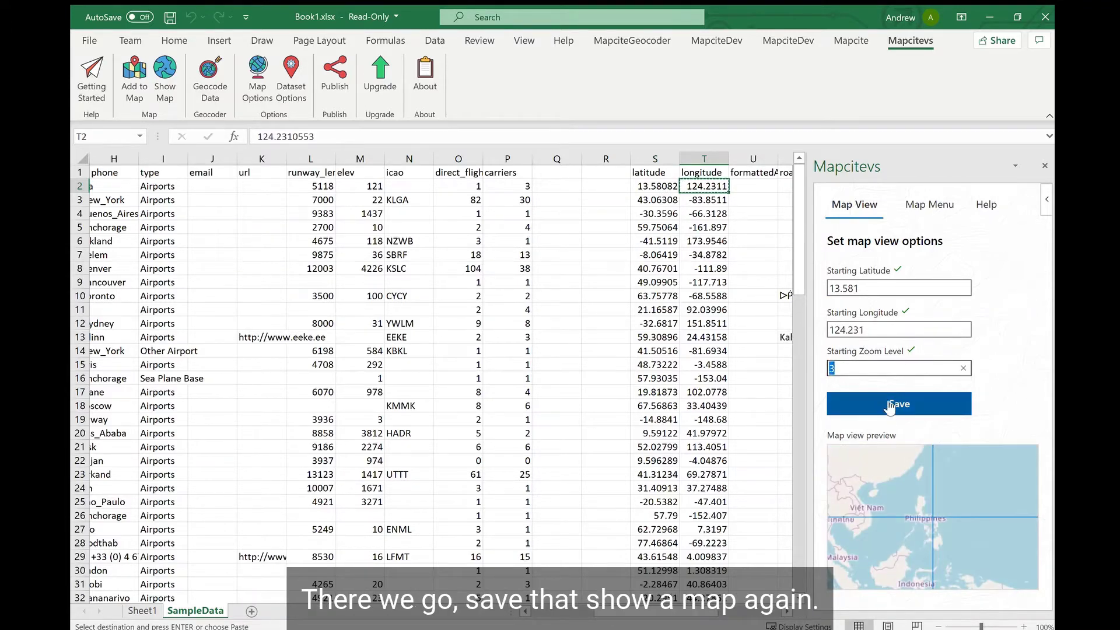
# Step: Check the map now opens over East Asia, then return to Map Options
pyautogui.click(160, 81)
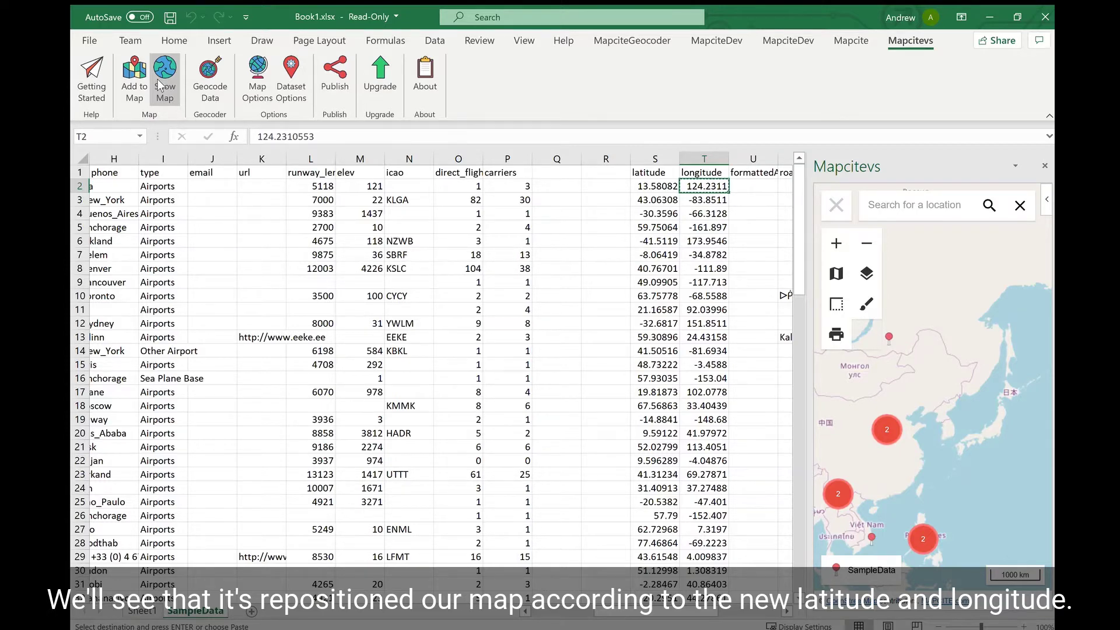
pyautogui.click(255, 95)
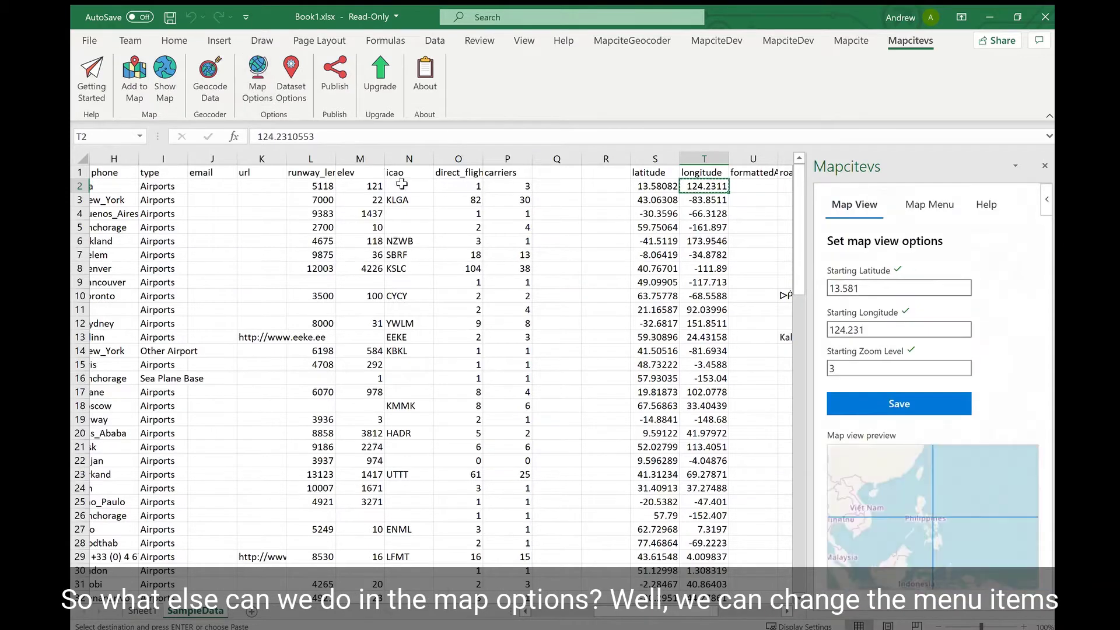
# Step: Untick search bar, scale bar, base layers, draw, annotate and print in Map Menu, keeping zoom, and save
pyautogui.click(946, 211)
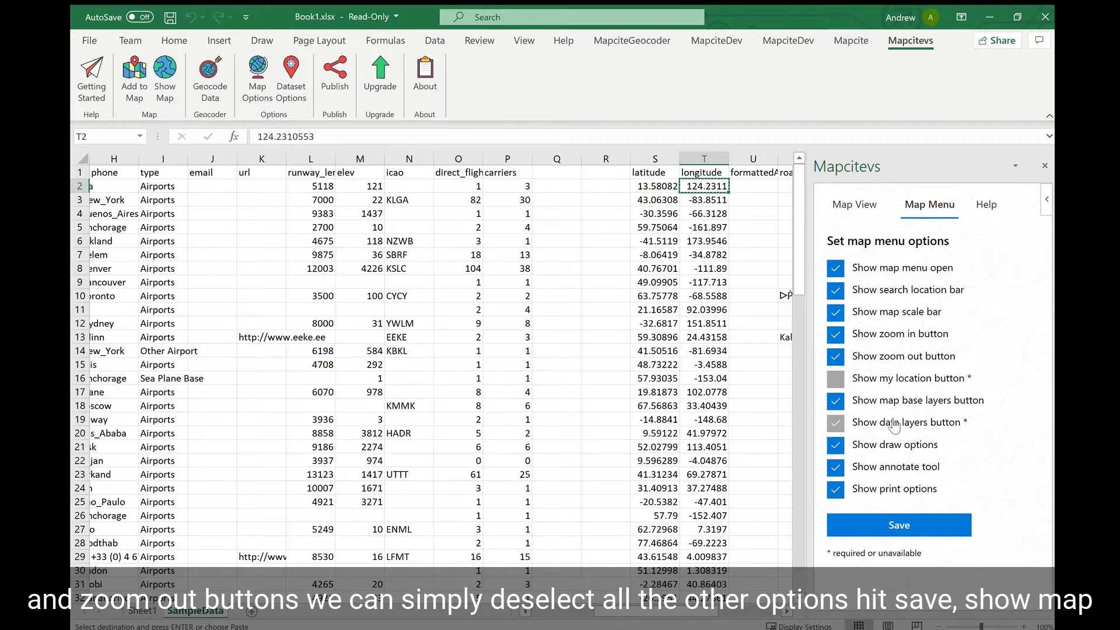
pyautogui.click(838, 314)
pyautogui.click(835, 291)
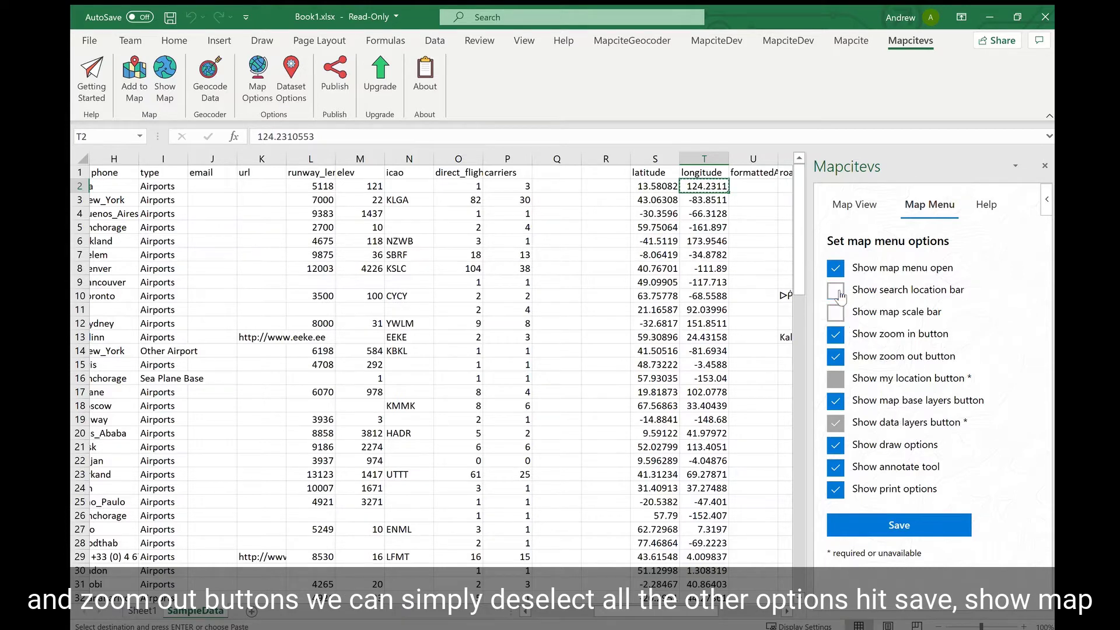
pyautogui.click(835, 400)
pyautogui.click(835, 445)
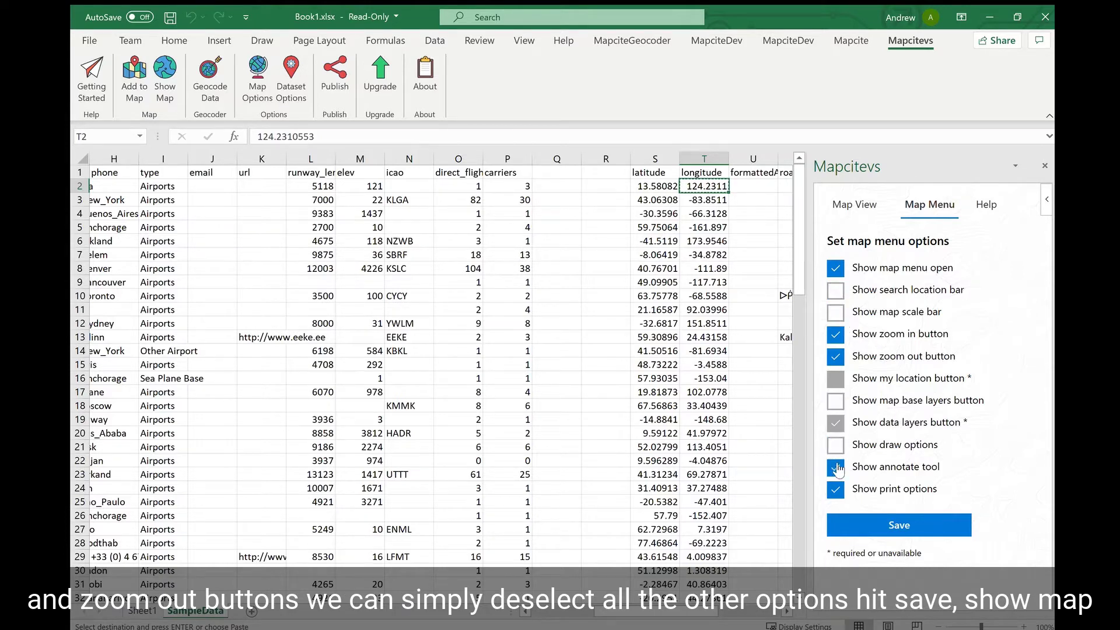
pyautogui.click(835, 467)
pyautogui.click(834, 494)
pyautogui.click(883, 526)
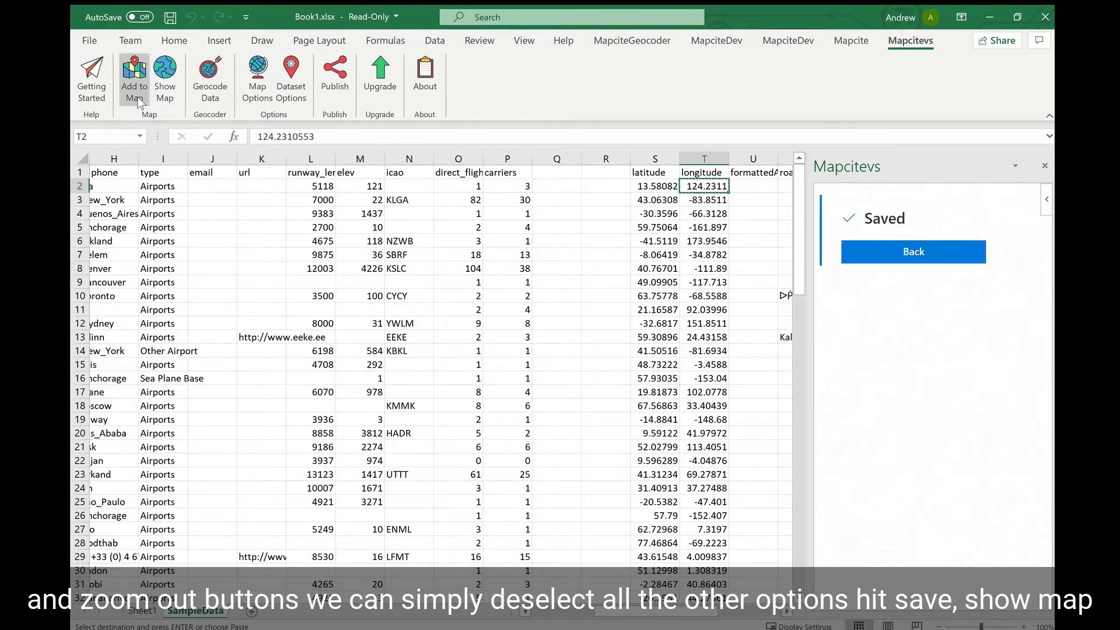
# Step: Show the trimmed map and check, then close, its Data Layers list
pyautogui.click(160, 96)
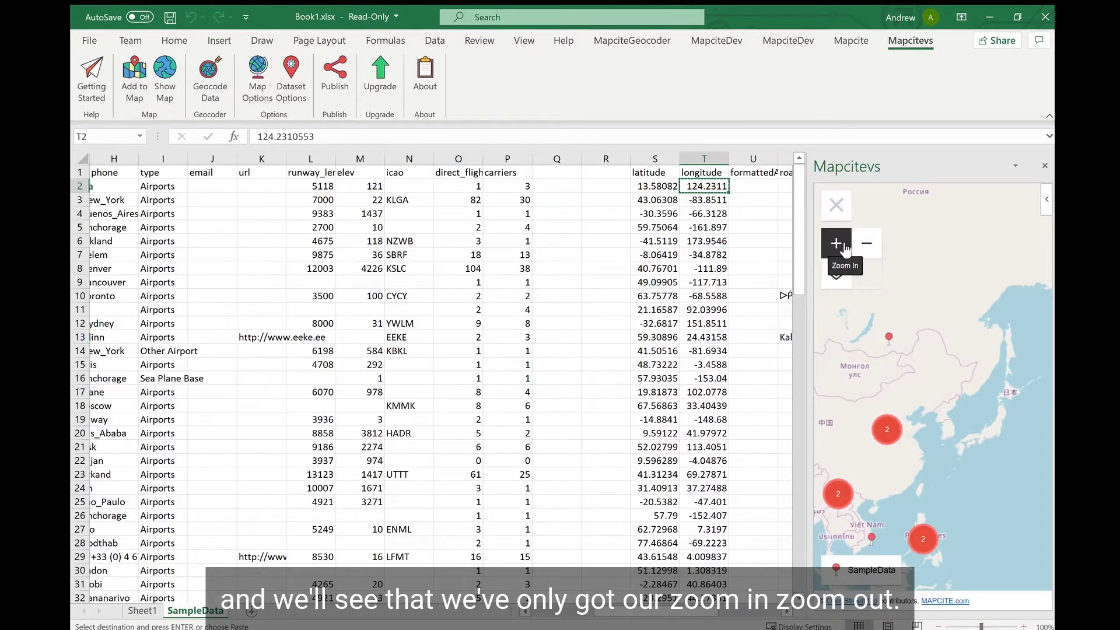
pyautogui.click(834, 284)
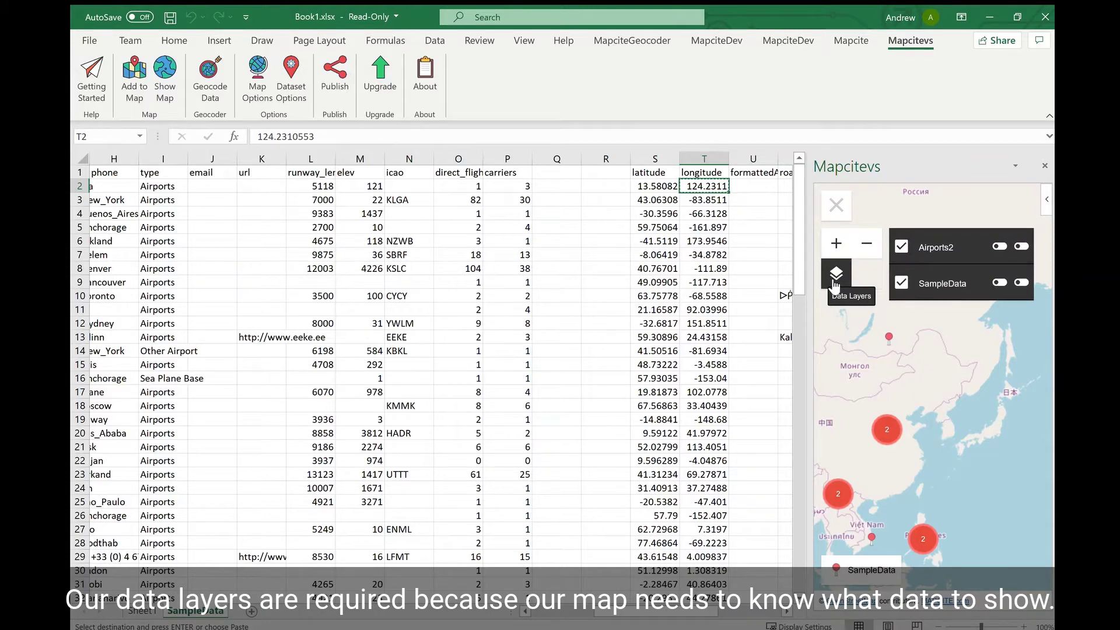
pyautogui.click(838, 210)
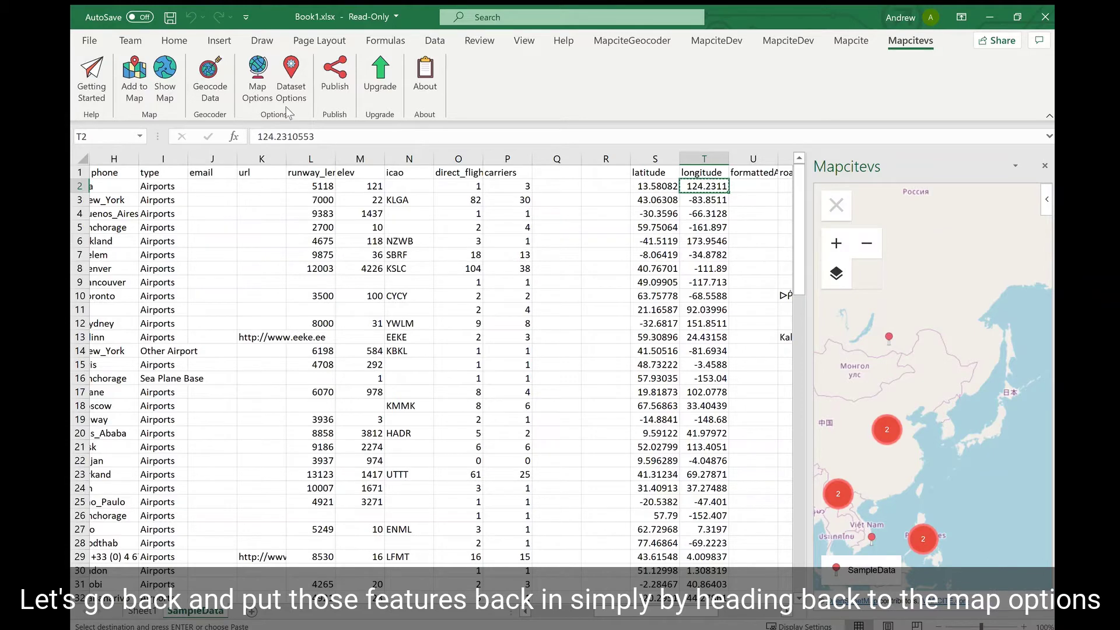
# Step: Re-enable search bar, scale bar, base layers, draw, annotate and print in the Map Menu options
pyautogui.click(243, 80)
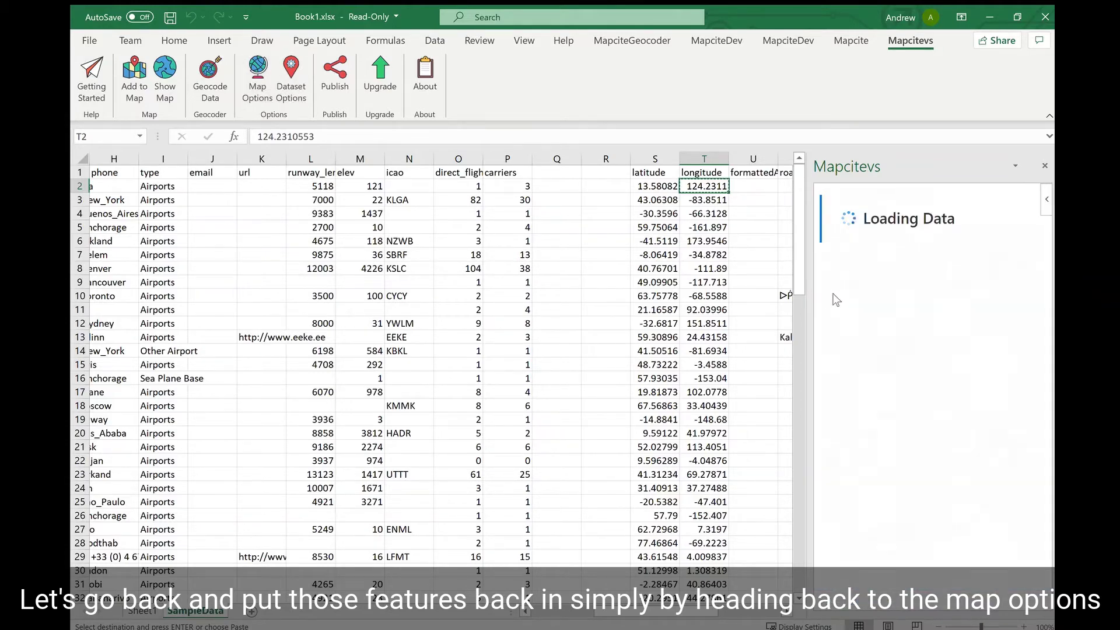
pyautogui.click(924, 203)
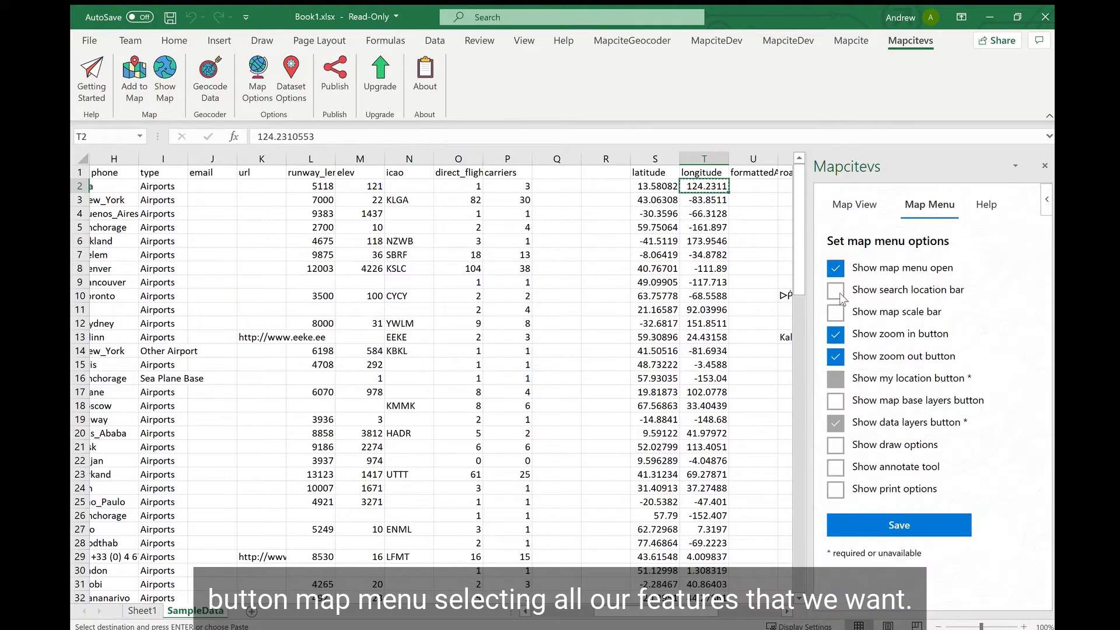
pyautogui.click(838, 292)
pyautogui.click(836, 313)
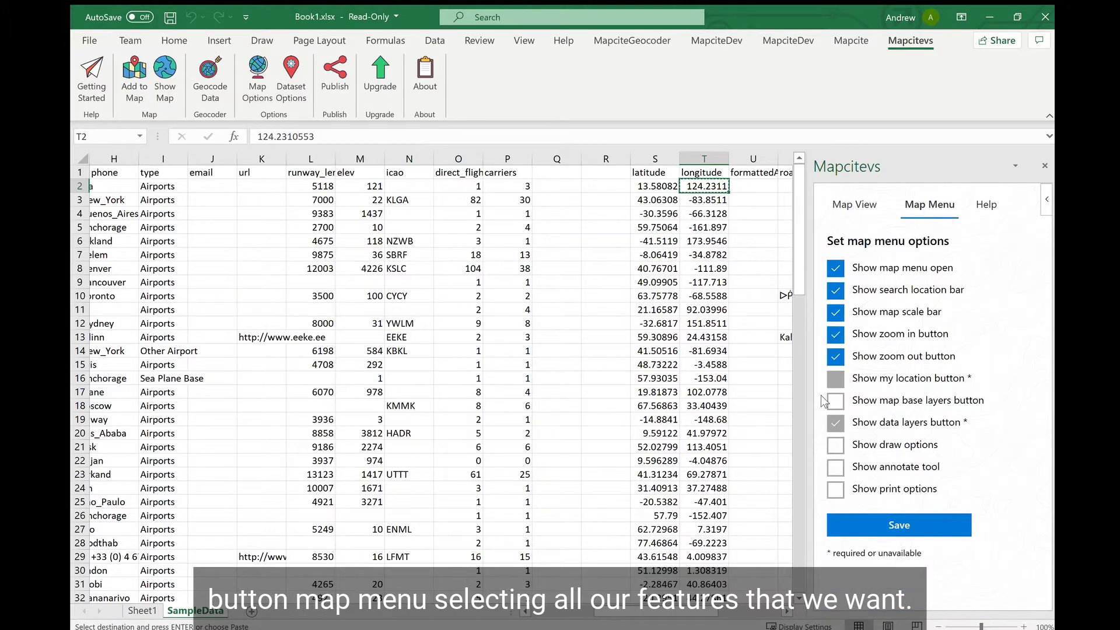
pyautogui.click(834, 401)
pyautogui.click(835, 446)
pyautogui.click(835, 468)
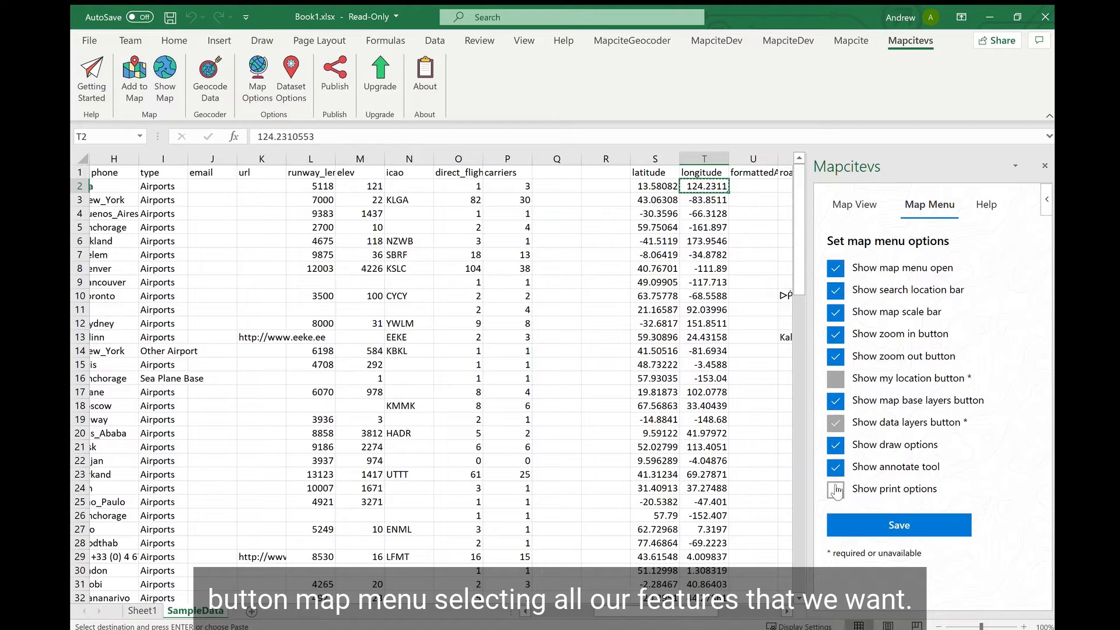
pyautogui.click(836, 490)
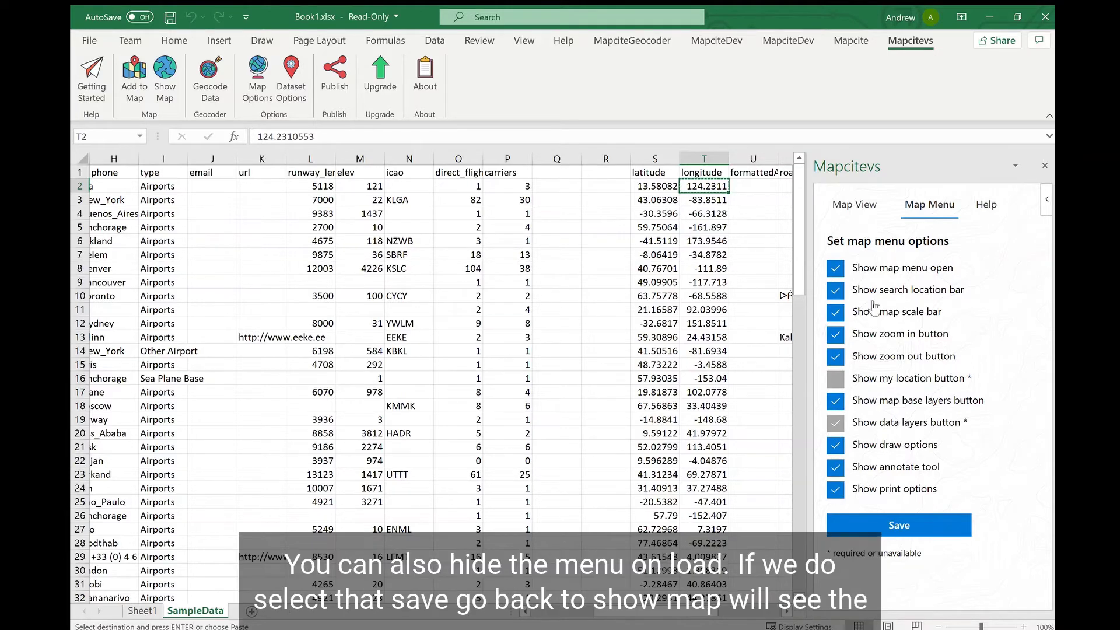
# Step: Untick Show map menu open, save the settings, and show the map
pyautogui.click(836, 270)
pyautogui.click(900, 514)
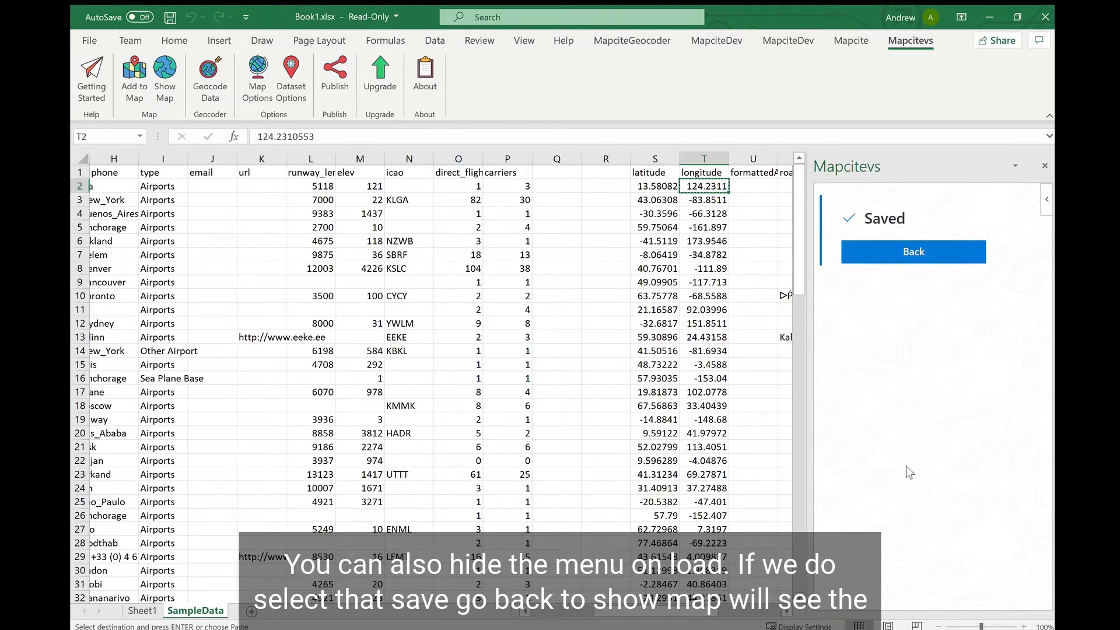
pyautogui.click(157, 95)
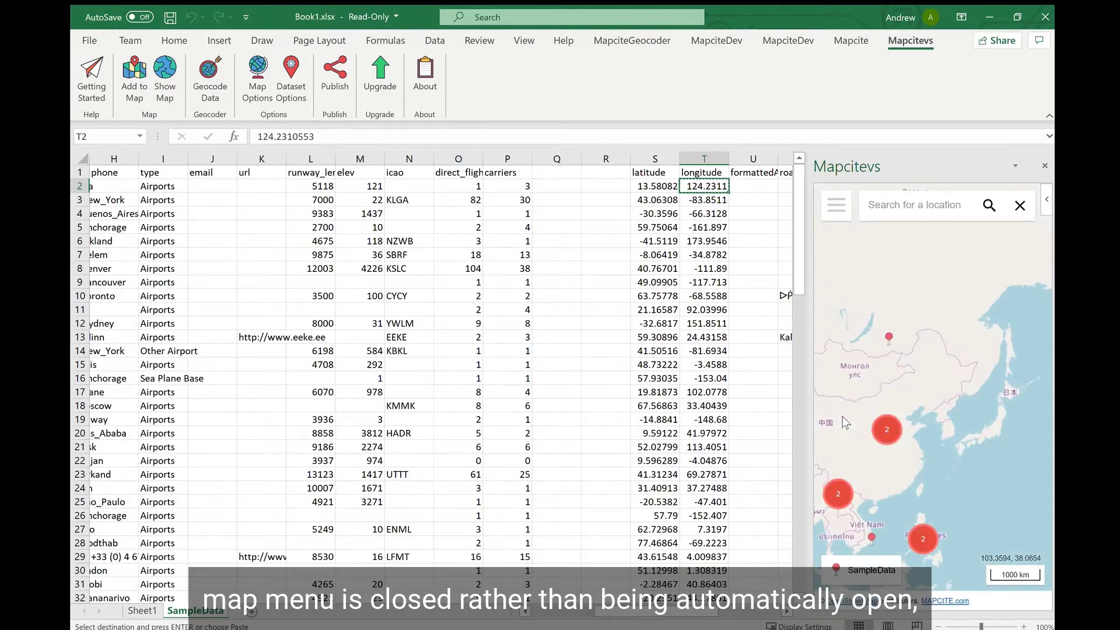
# Step: Expand the closed map menu to reveal zoom, base map, layers, draw, annotate and print tools
pyautogui.click(836, 207)
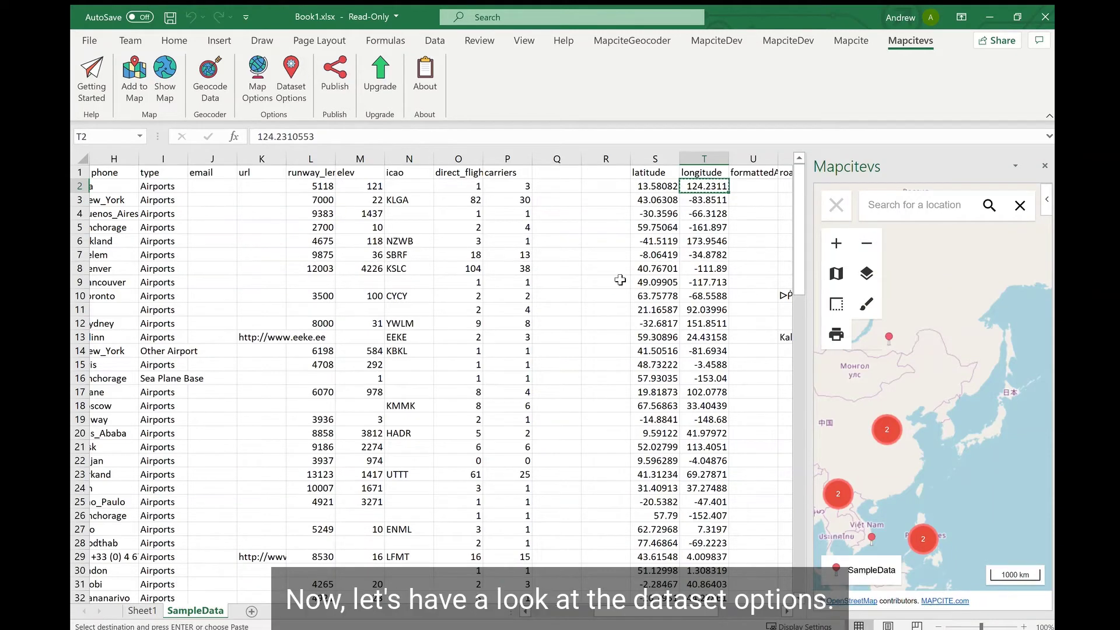
# Step: In Dataset Options, change the SampleData dataset name to 'Airports'
pyautogui.click(287, 93)
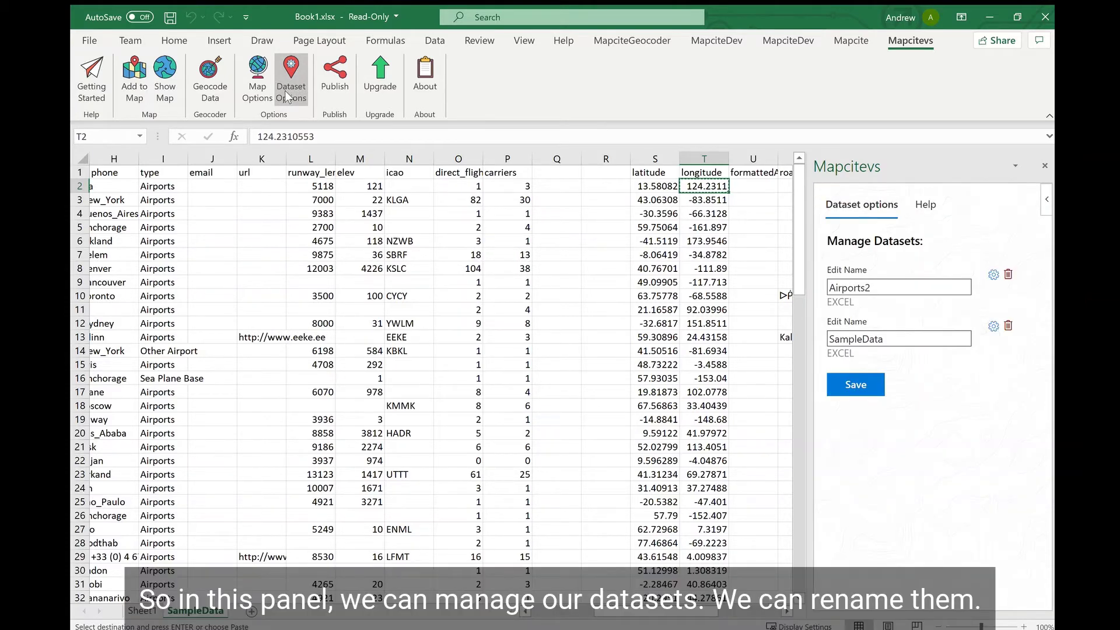
pyautogui.doubleClick(843, 340)
pyautogui.write('Airports')
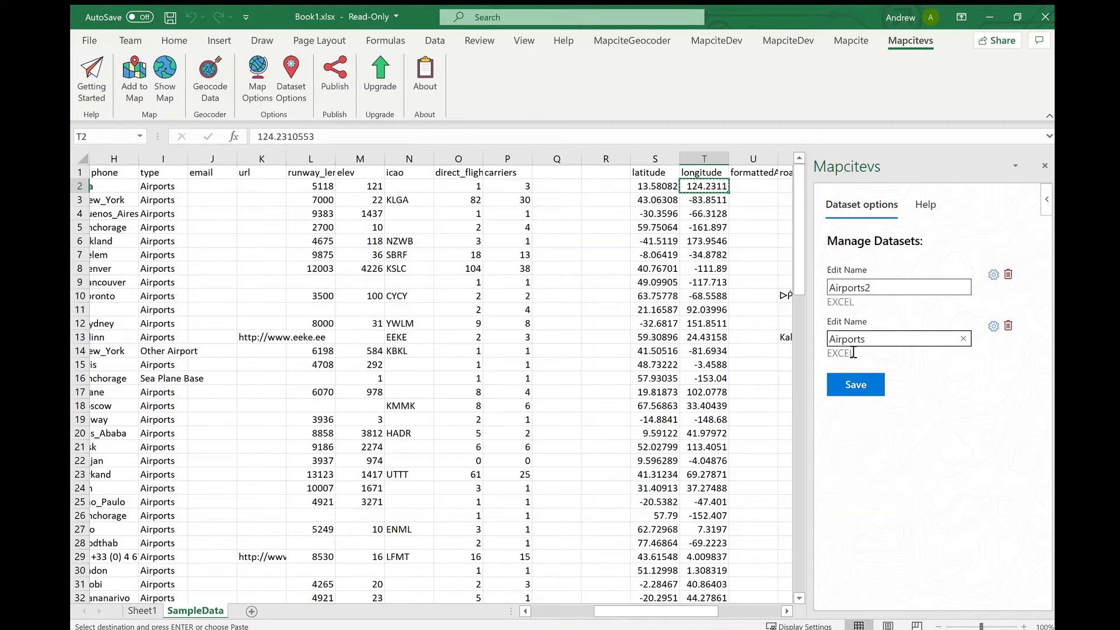
pyautogui.click(901, 370)
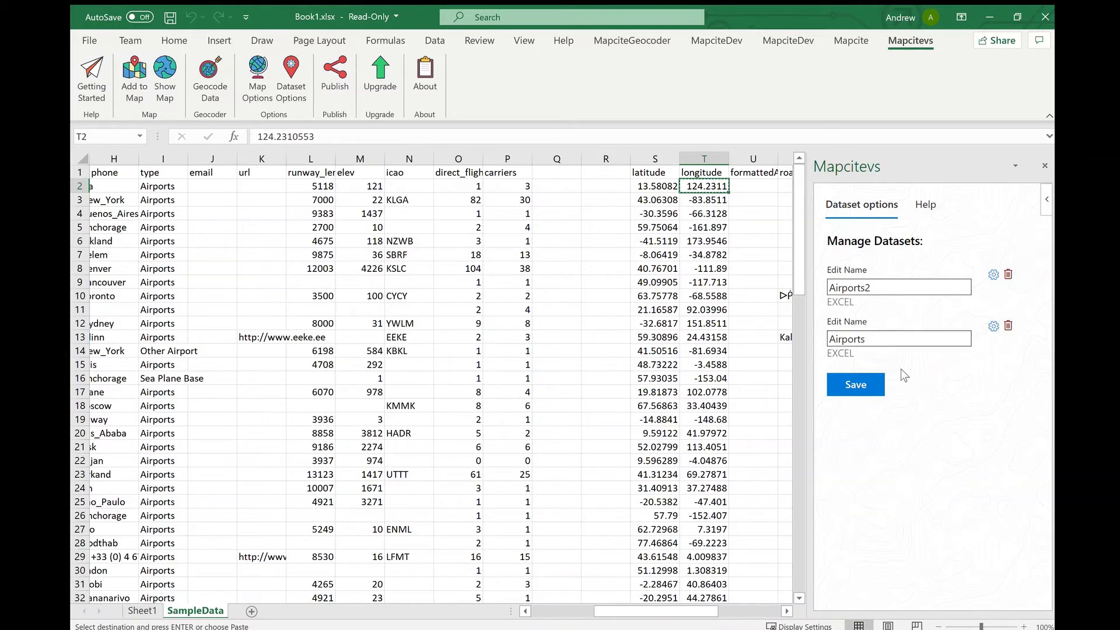
# Step: Give SampleData pins the Blue Pin image and Blue shape colour, keeping images, then close the editor
pyautogui.click(993, 327)
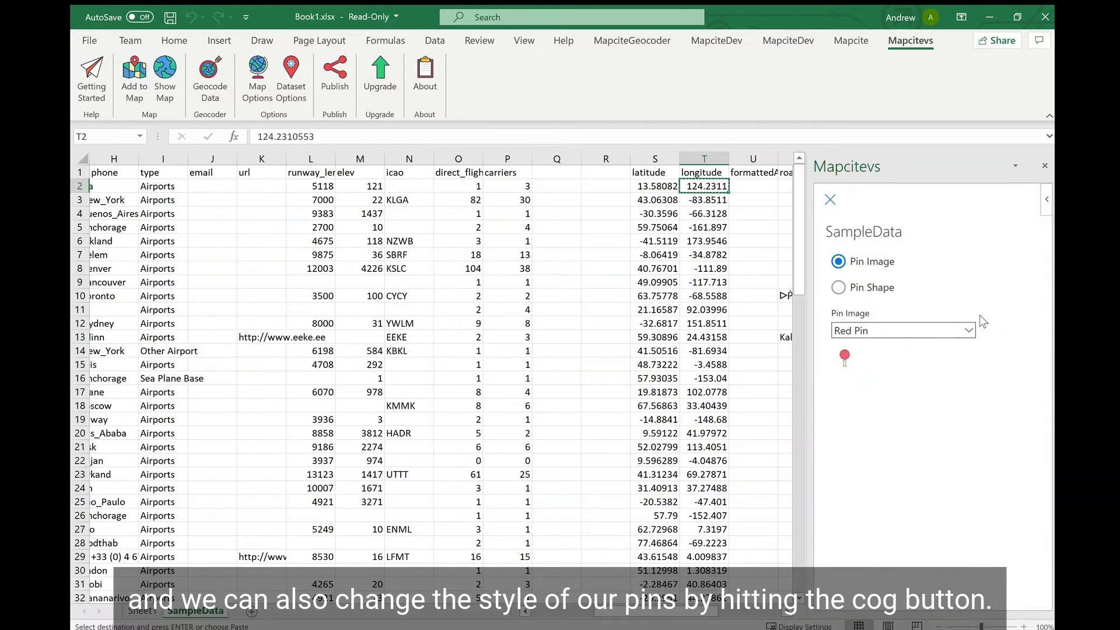
pyautogui.click(965, 331)
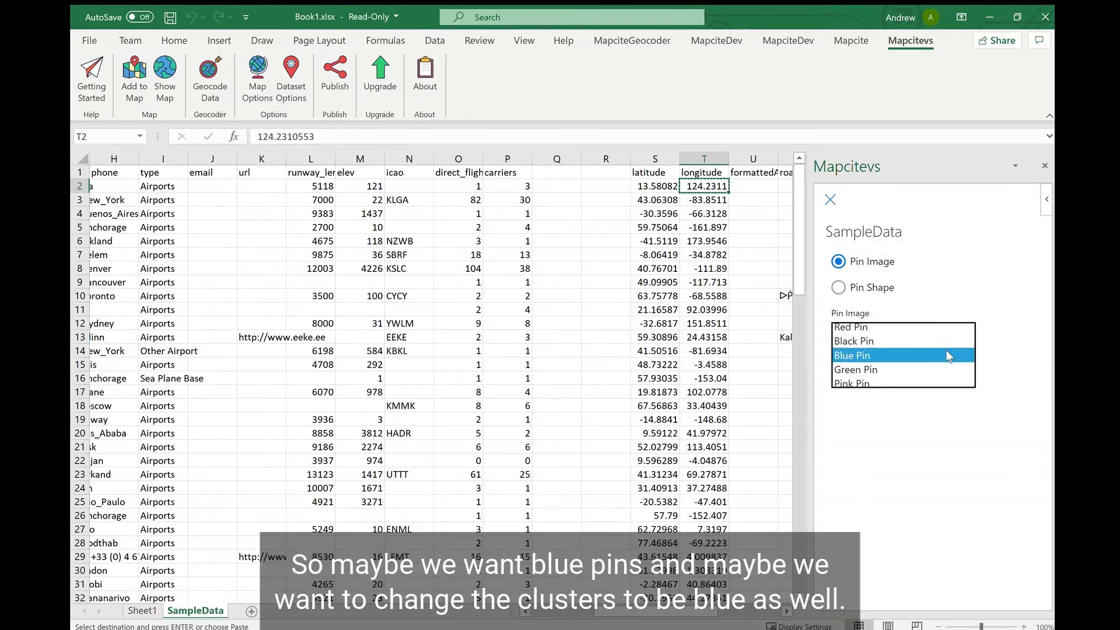
pyautogui.click(947, 354)
pyautogui.click(839, 287)
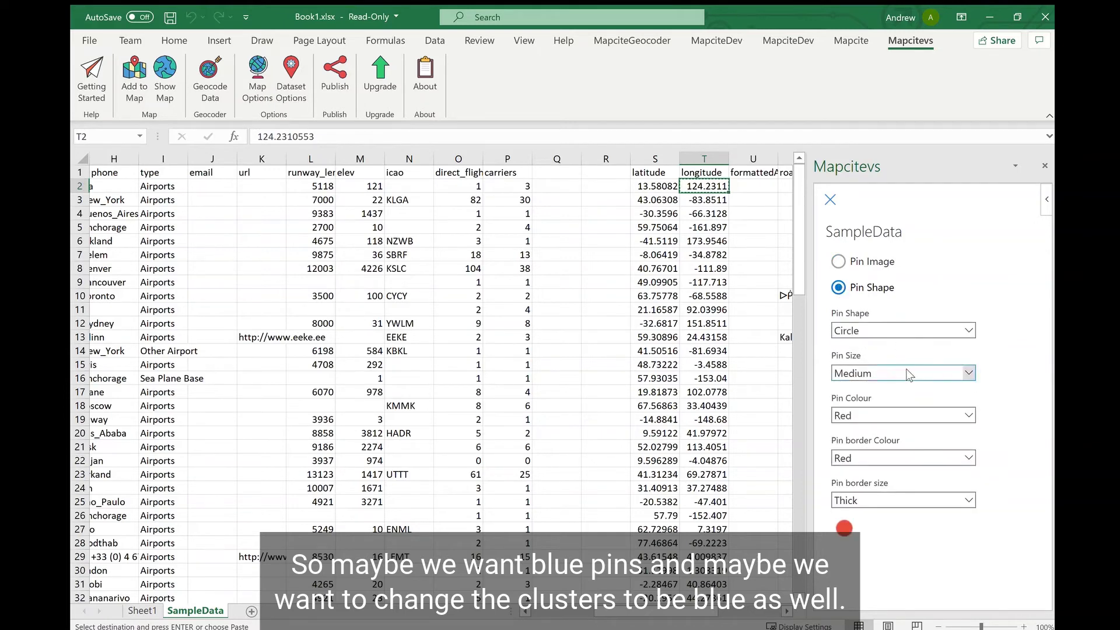
pyautogui.click(911, 411)
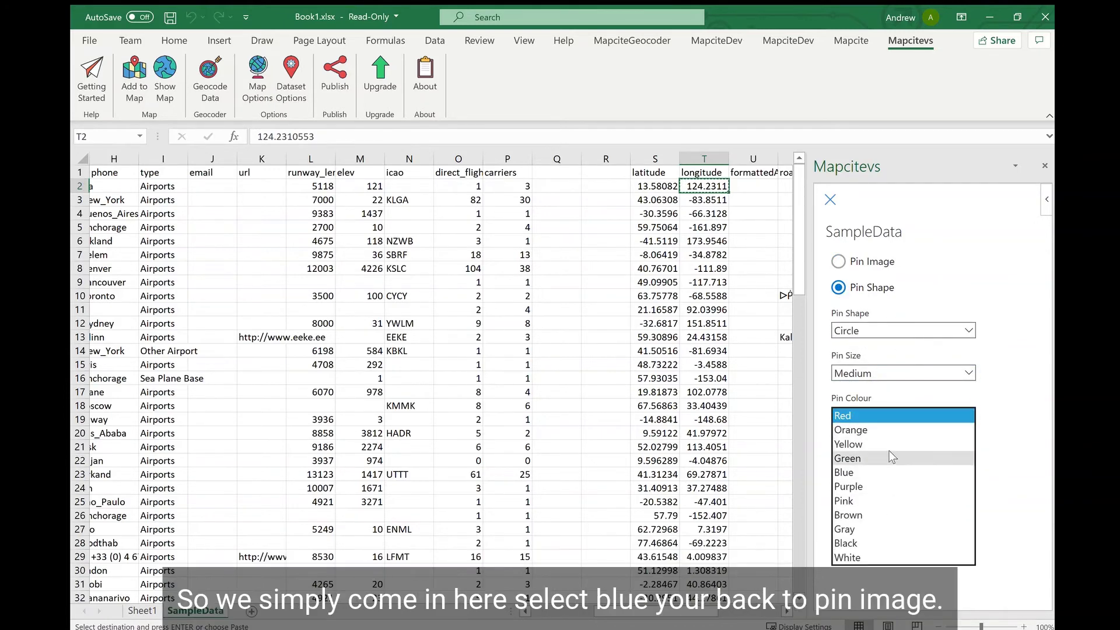
pyautogui.click(887, 468)
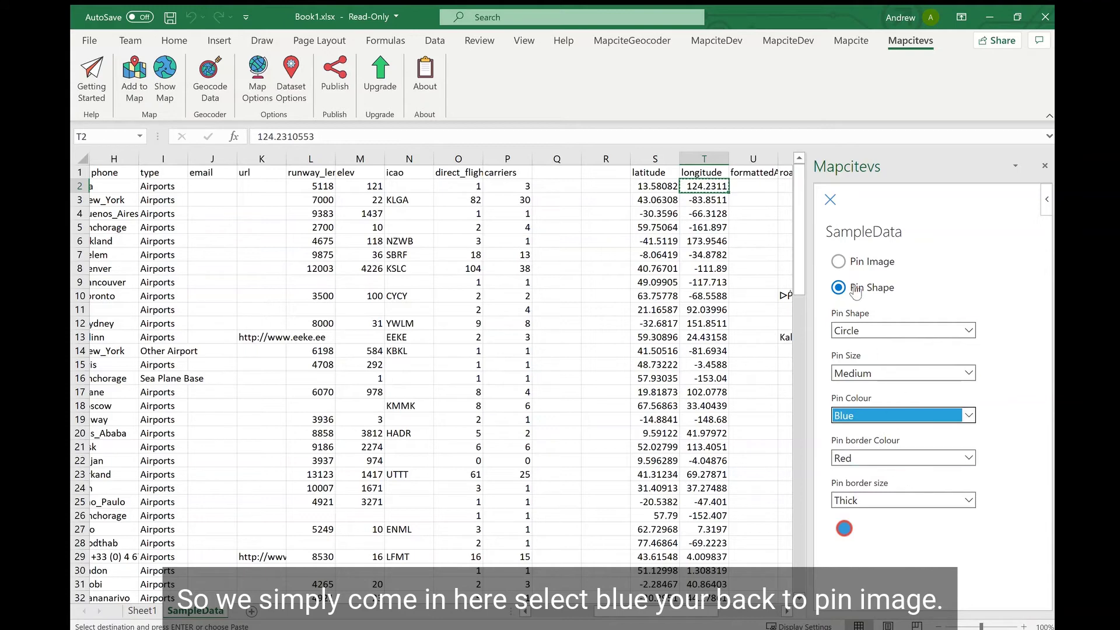
pyautogui.click(839, 262)
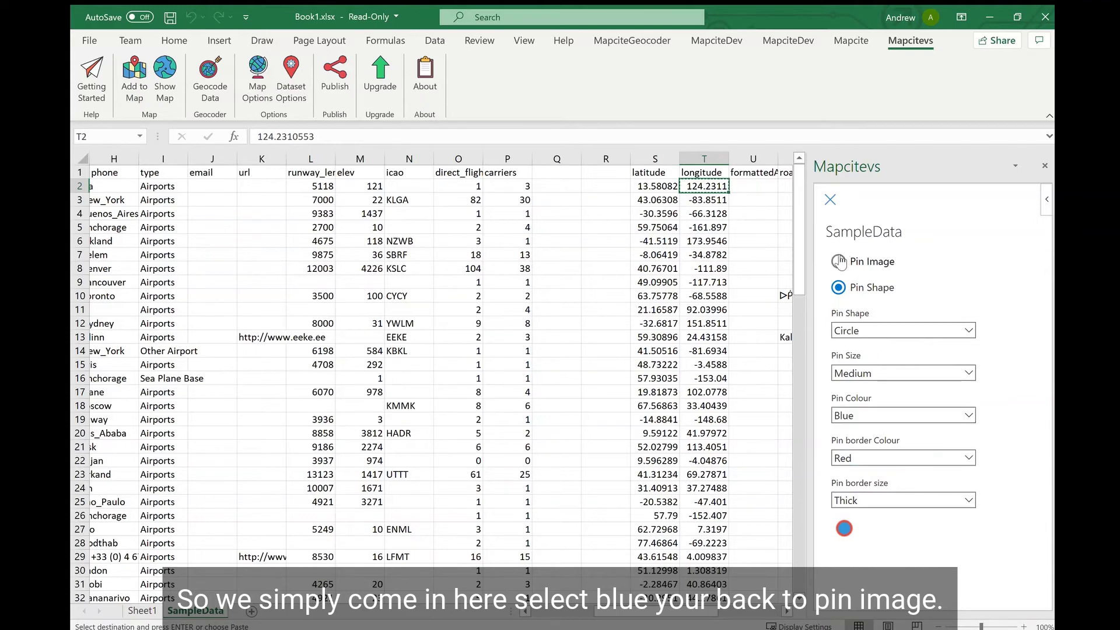
pyautogui.click(833, 202)
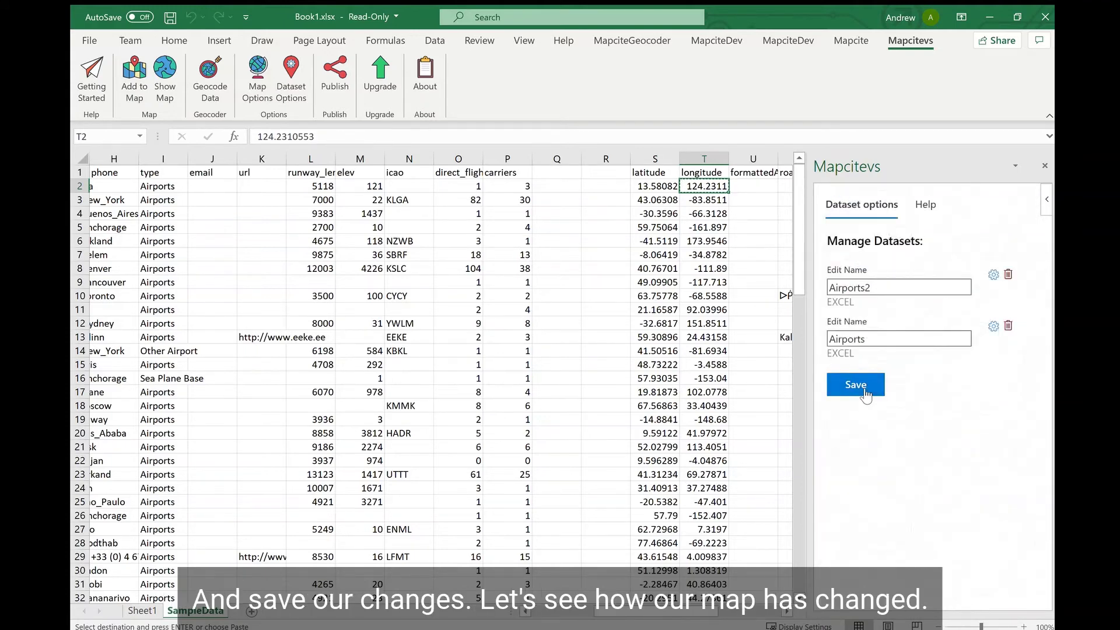
# Step: Save the blue pin styling, check the blue pins and clusters on the map, then reopen Dataset Options
pyautogui.click(863, 392)
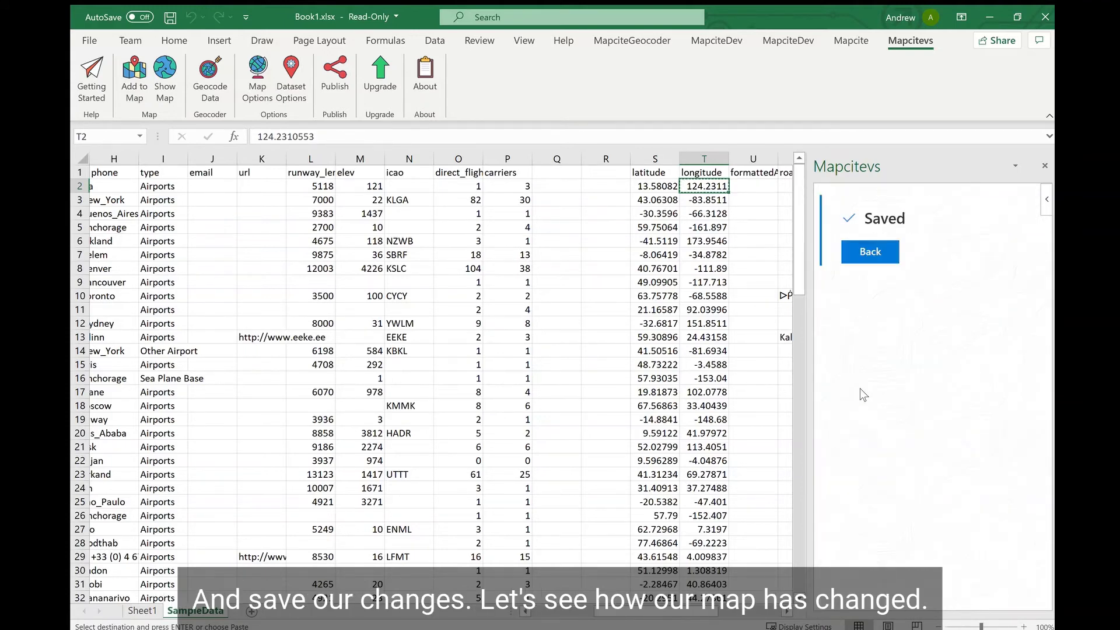
pyautogui.click(165, 93)
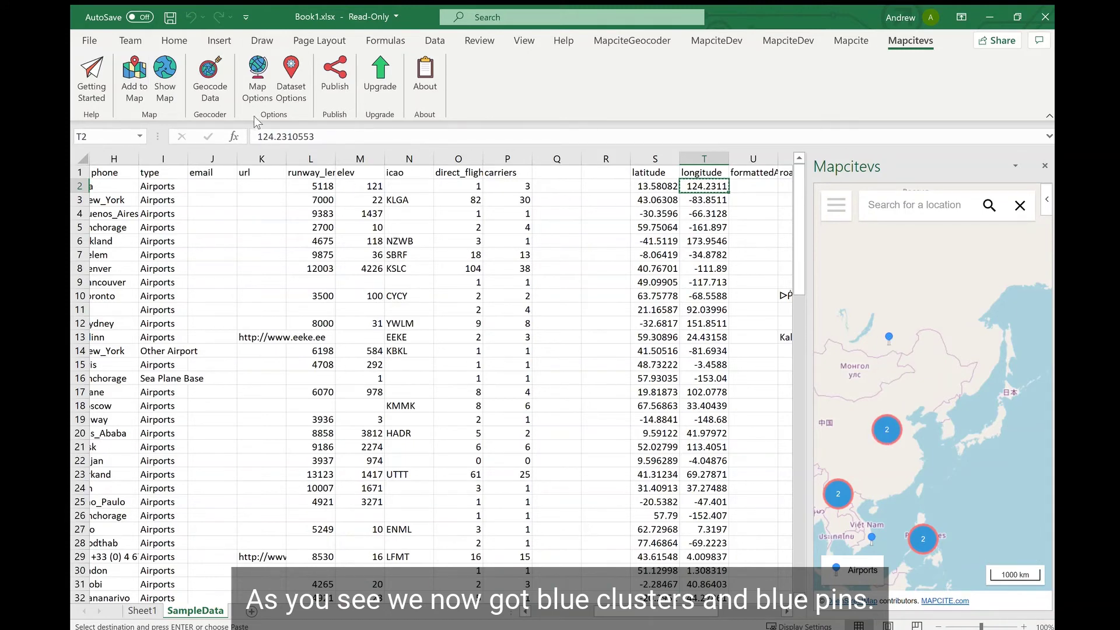
pyautogui.click(279, 85)
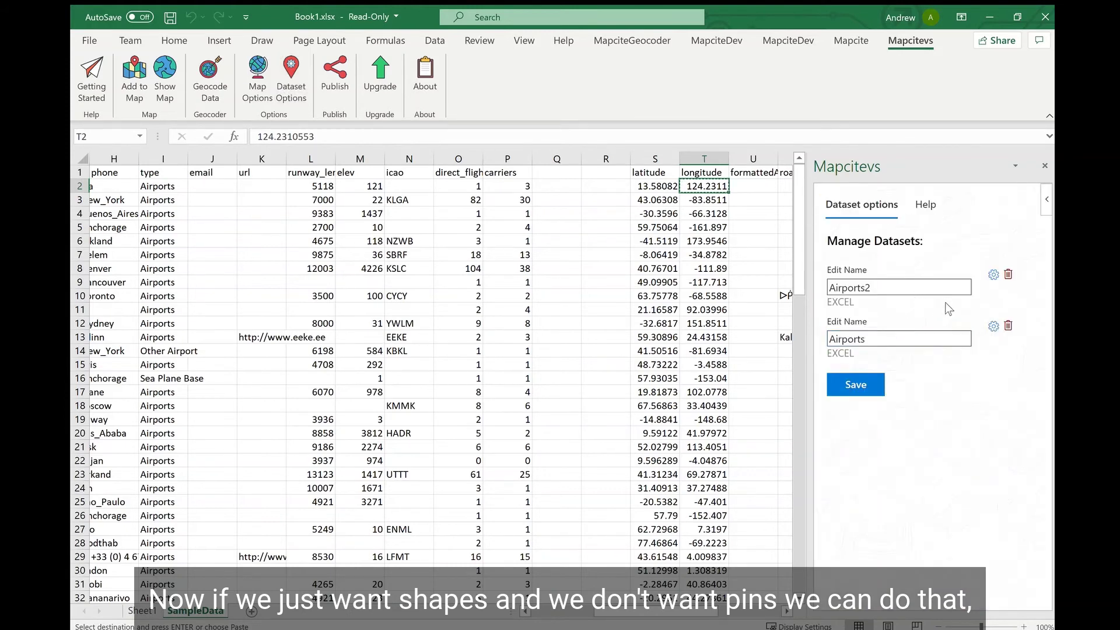
# Step: Switch the Airports pins from pin images to Triangle shapes coloured Yellow
pyautogui.click(993, 326)
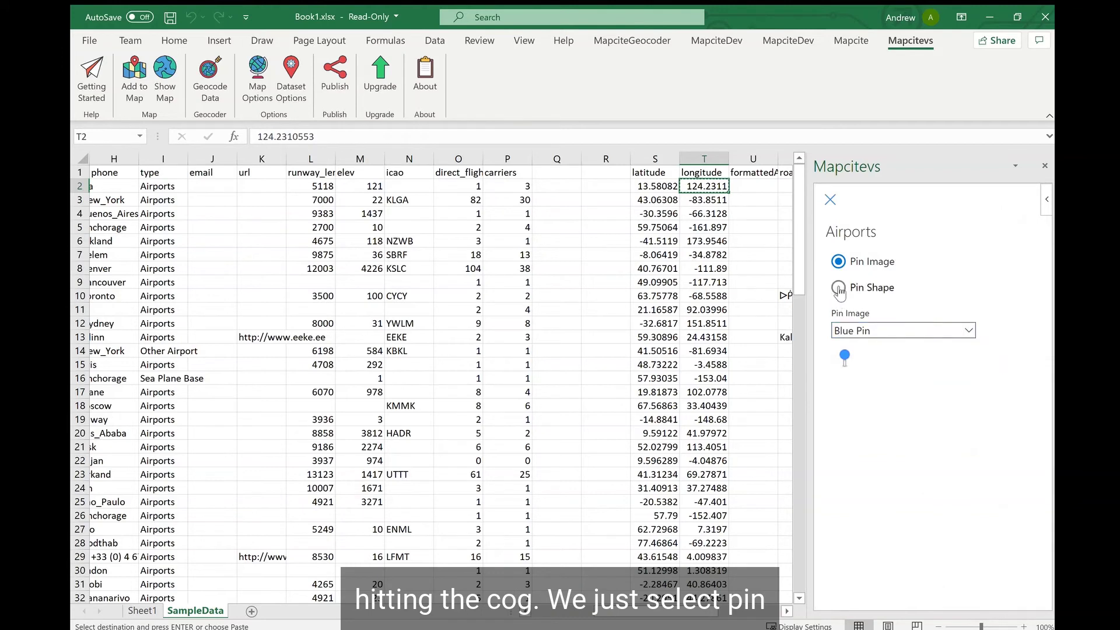
pyautogui.click(838, 288)
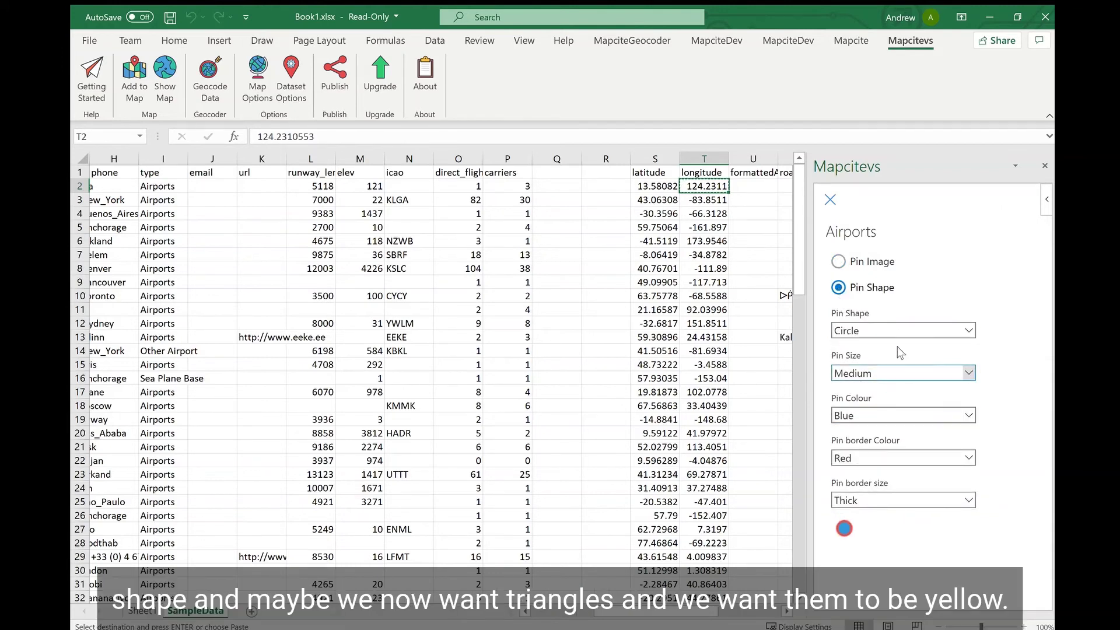
pyautogui.click(901, 328)
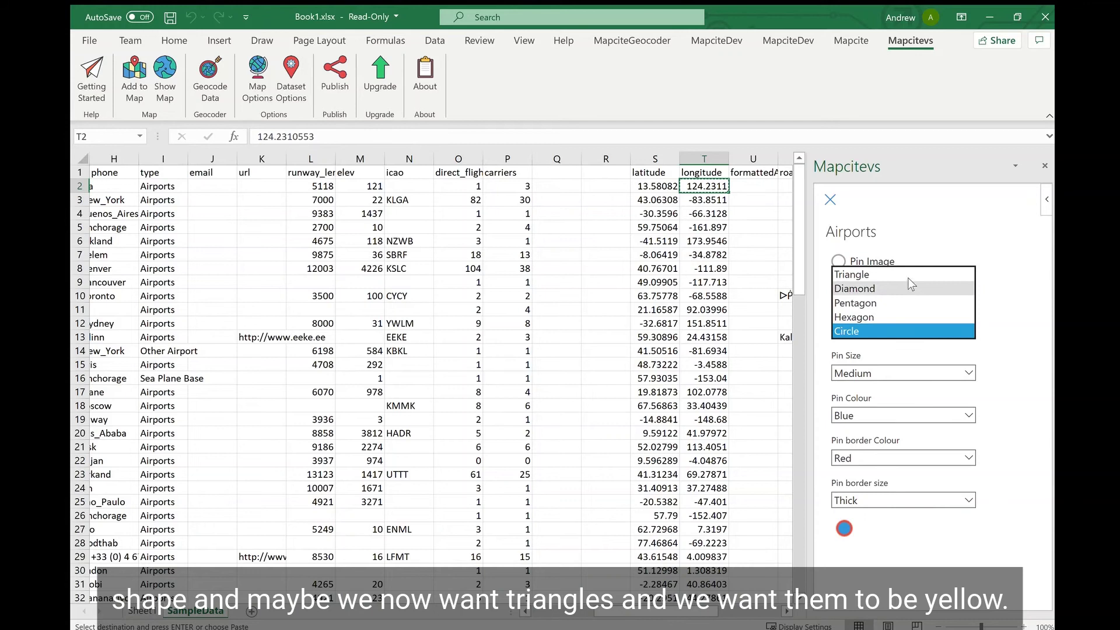
pyautogui.click(907, 274)
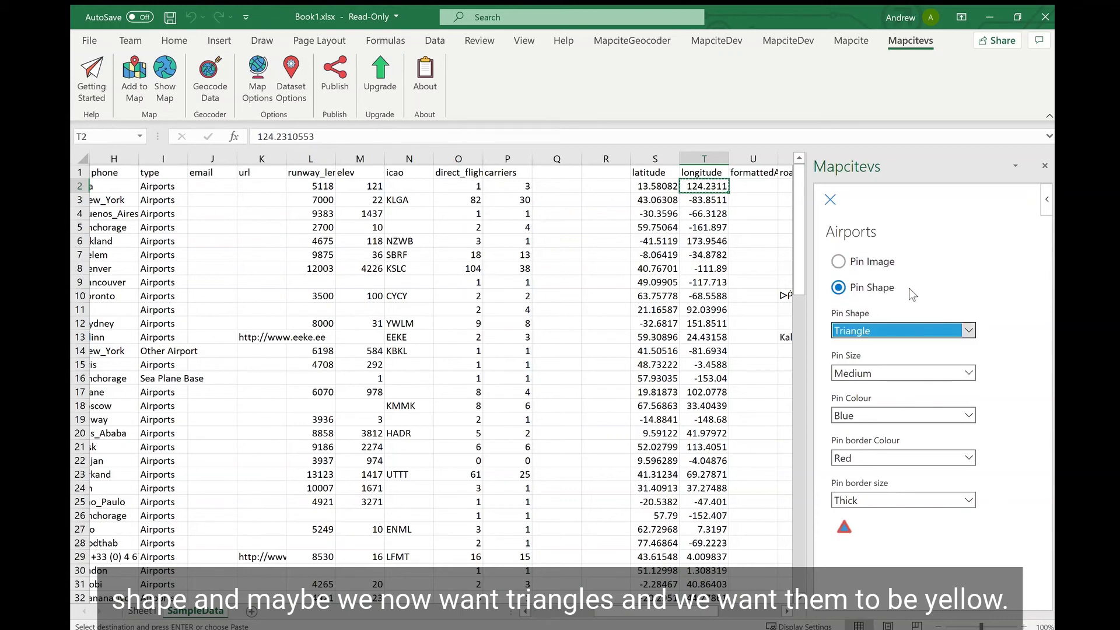
pyautogui.click(888, 415)
pyautogui.click(889, 386)
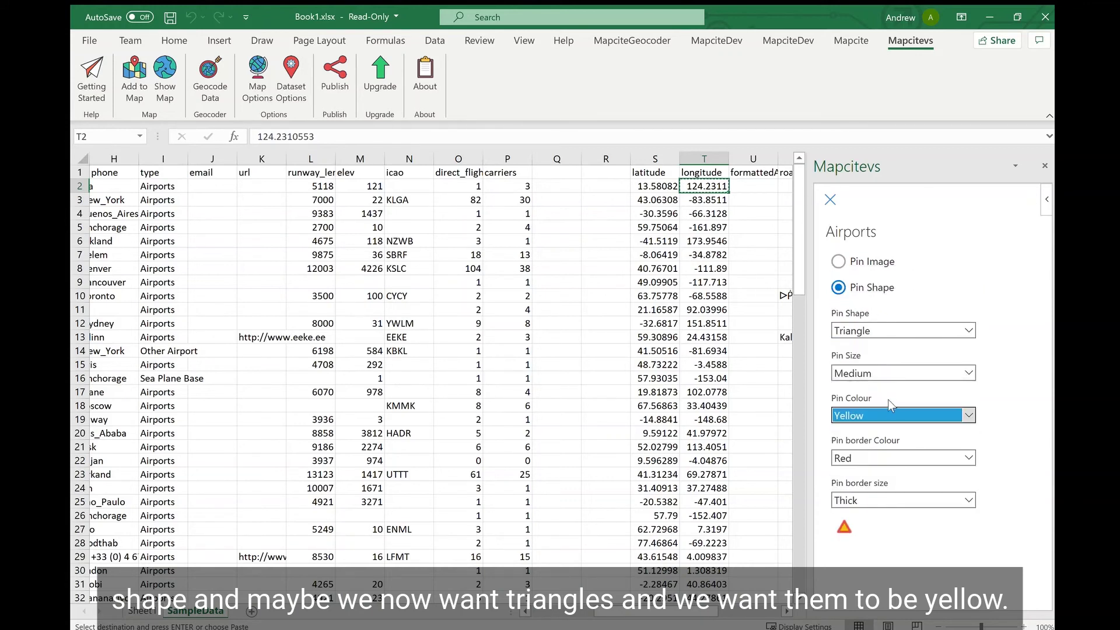
pyautogui.click(830, 200)
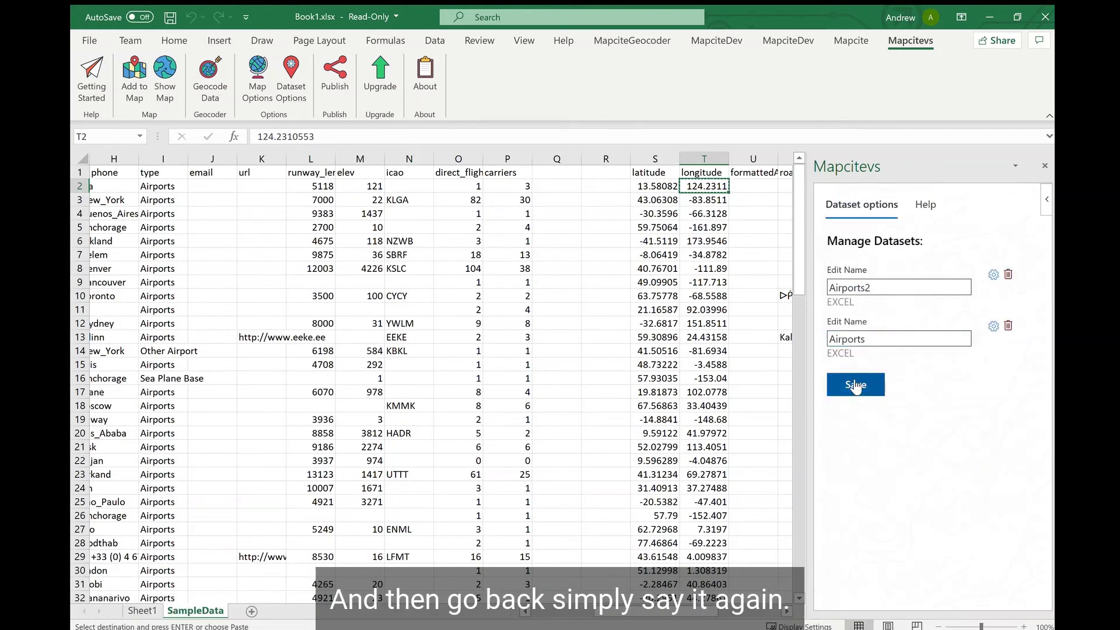
# Step: Save the yellow triangle Airports style and load the map in the side pane
pyautogui.click(855, 385)
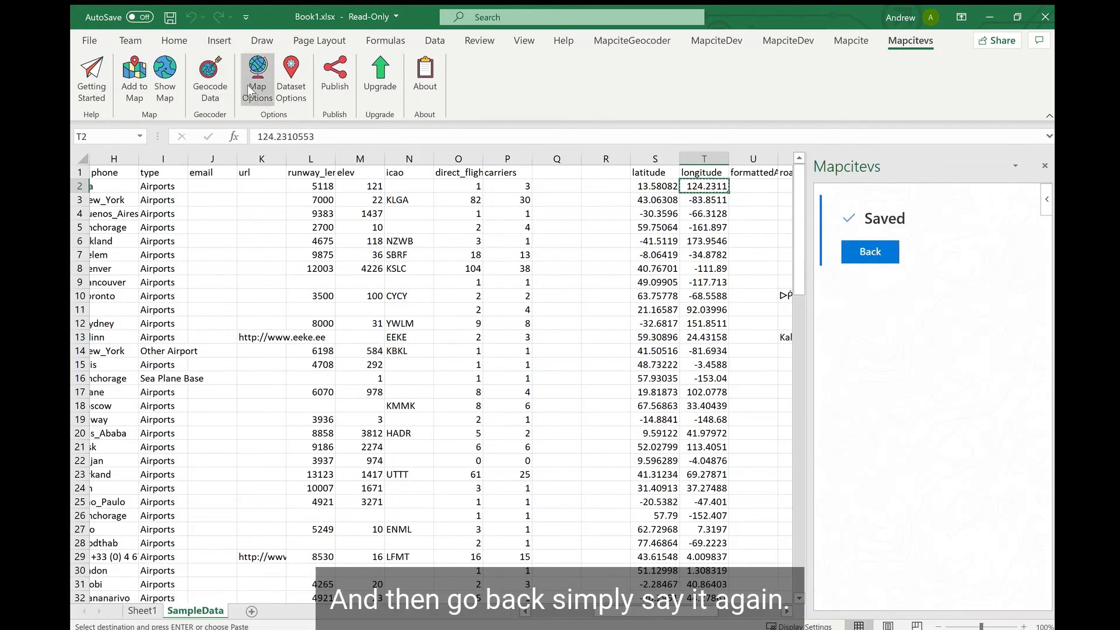
pyautogui.click(164, 76)
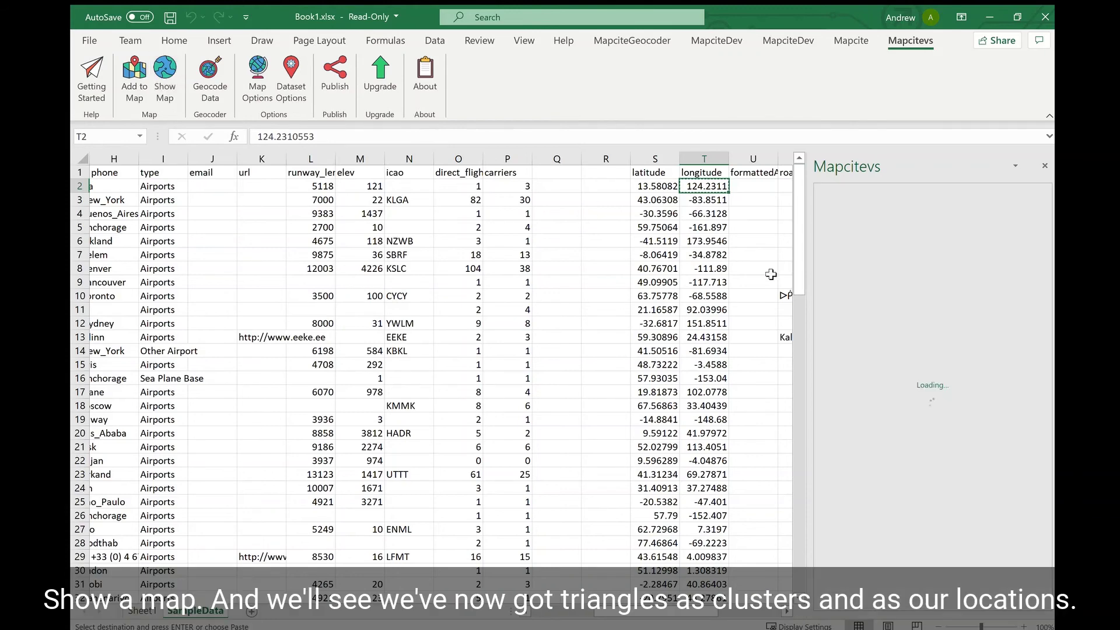